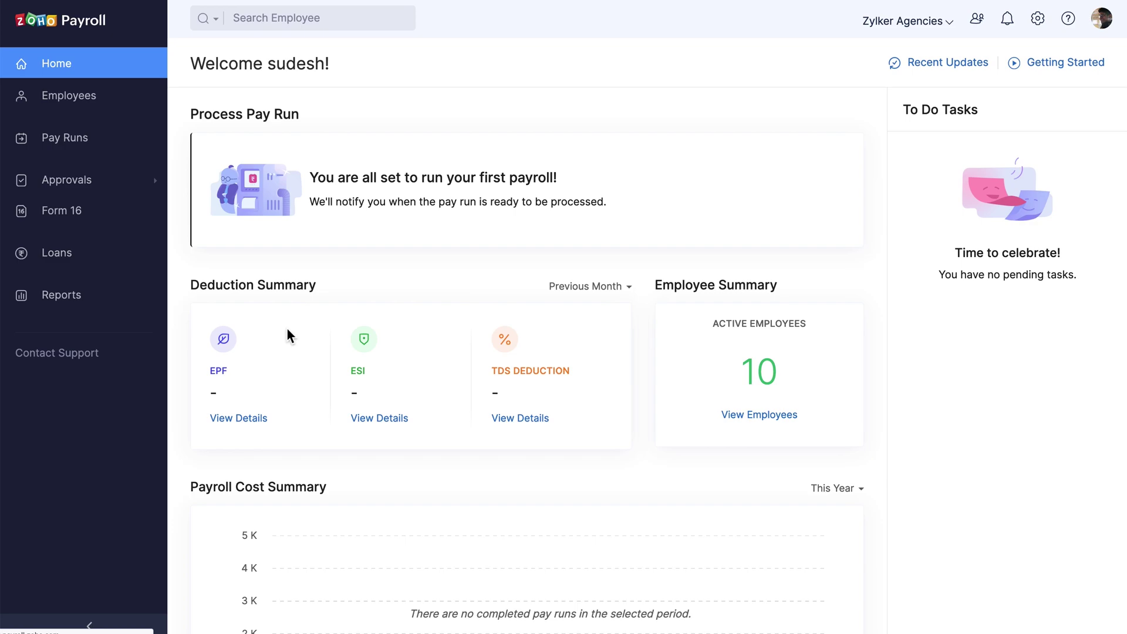
# Create the August 2022 regular pay run draft from the Pay Runs page.
pyautogui.click(114, 141)
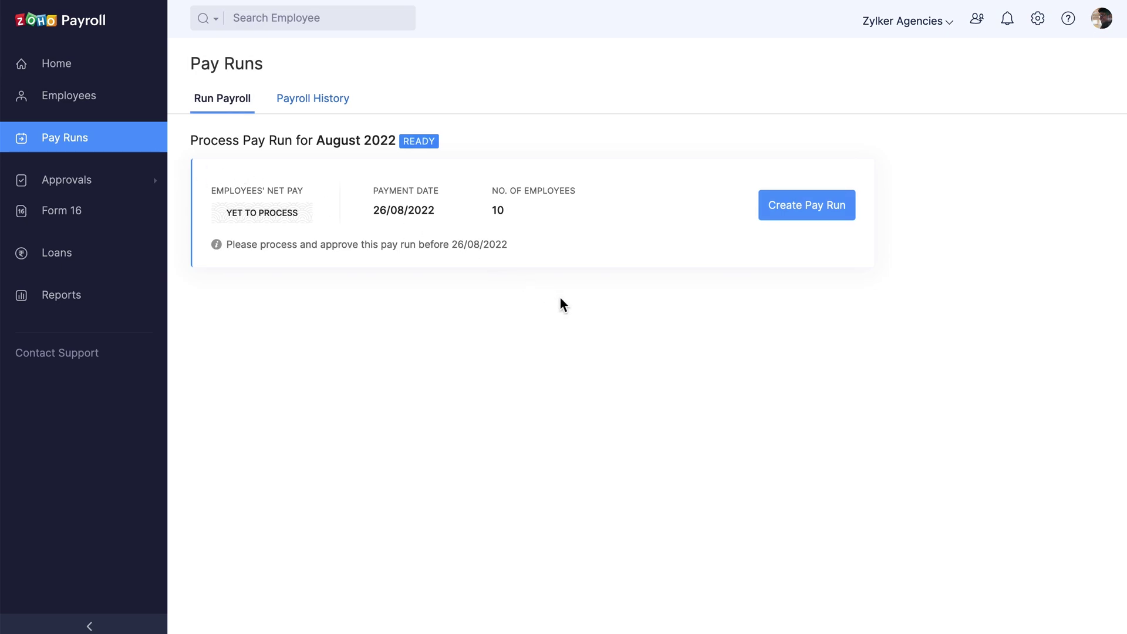
pyautogui.click(808, 222)
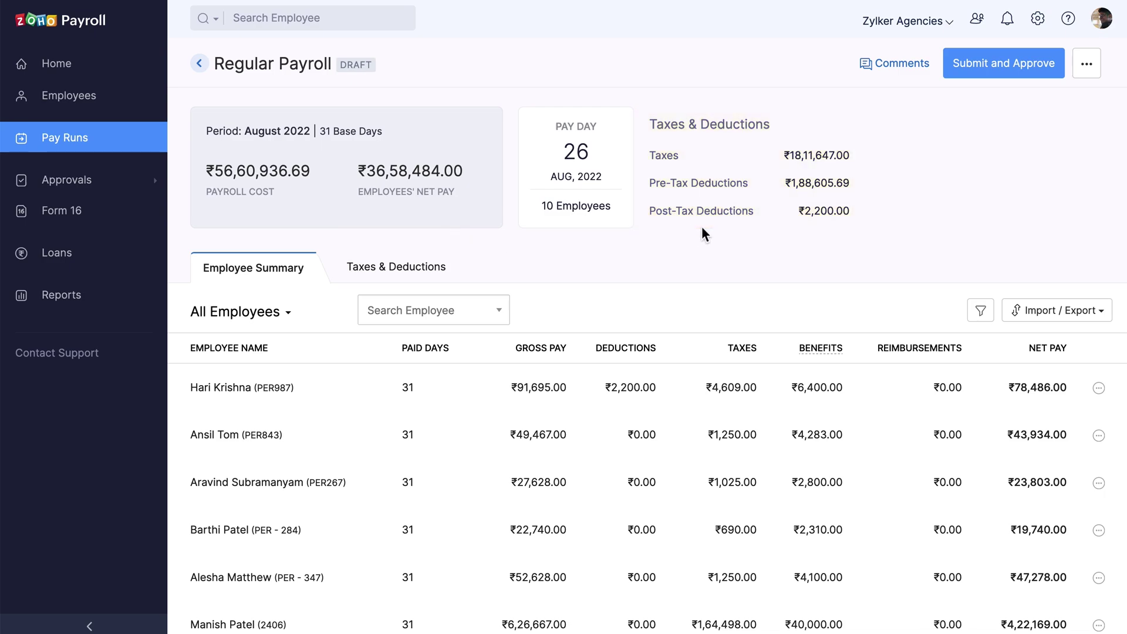
# Add a Bonus earning of 10000 to the sixth employee's pay.
pyautogui.scroll(-3, 702, 226)
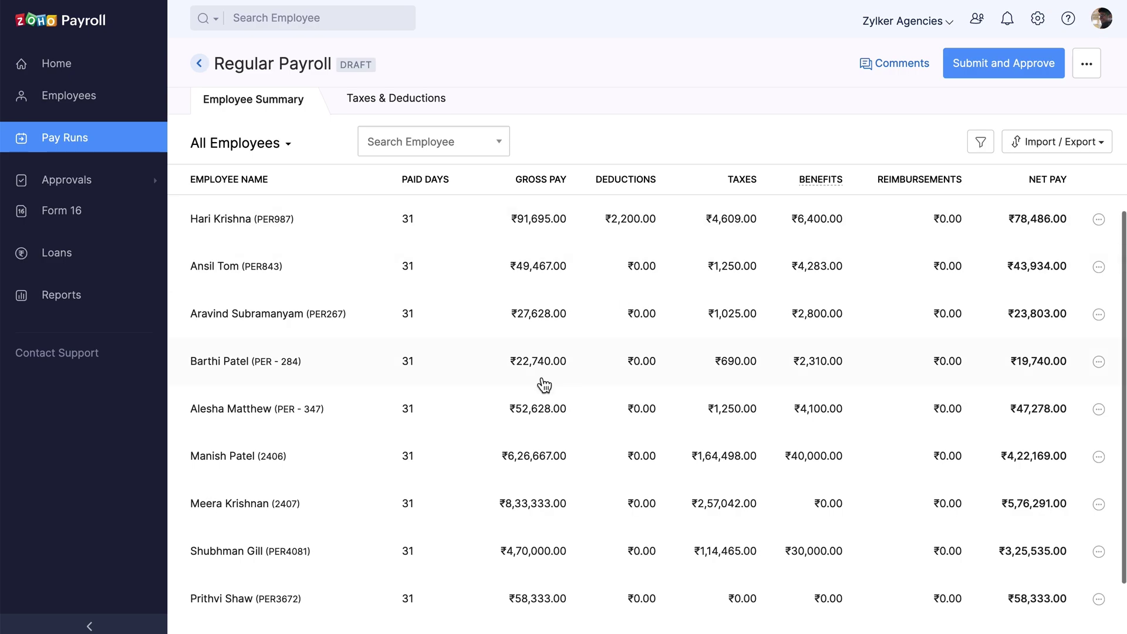
pyautogui.click(467, 457)
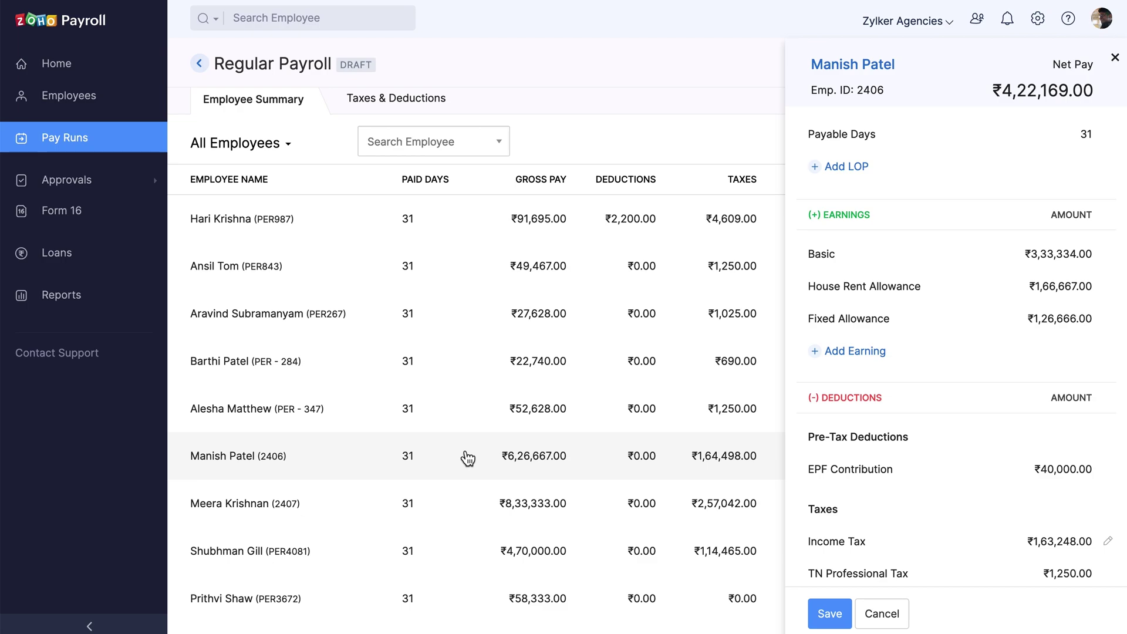
pyautogui.click(862, 351)
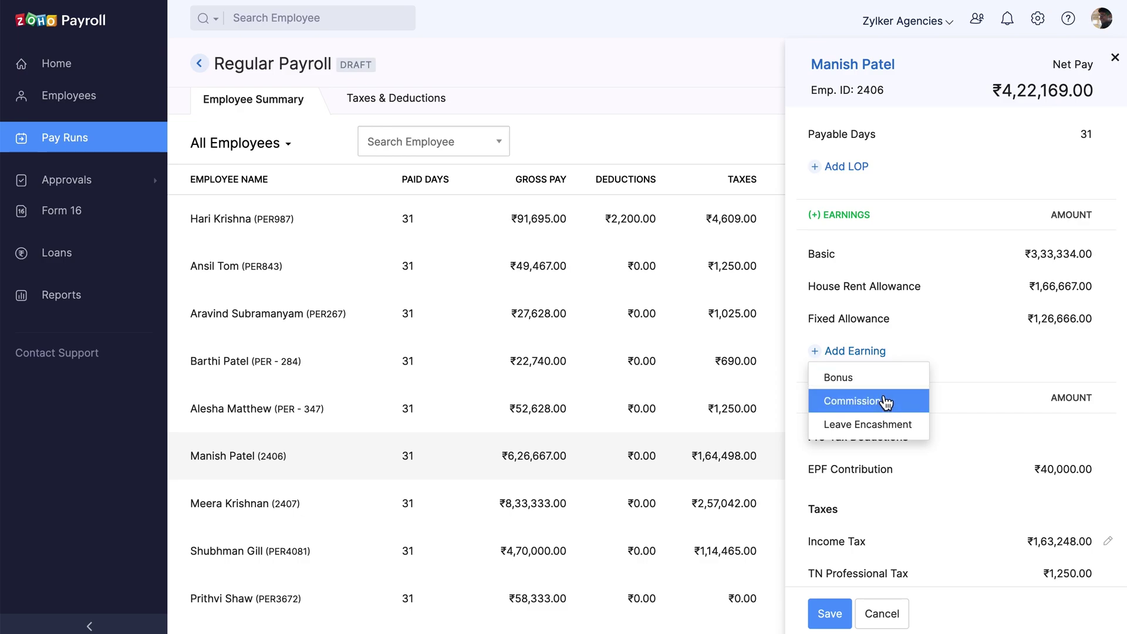
pyautogui.click(878, 377)
pyautogui.click(1022, 357)
pyautogui.write('10000')
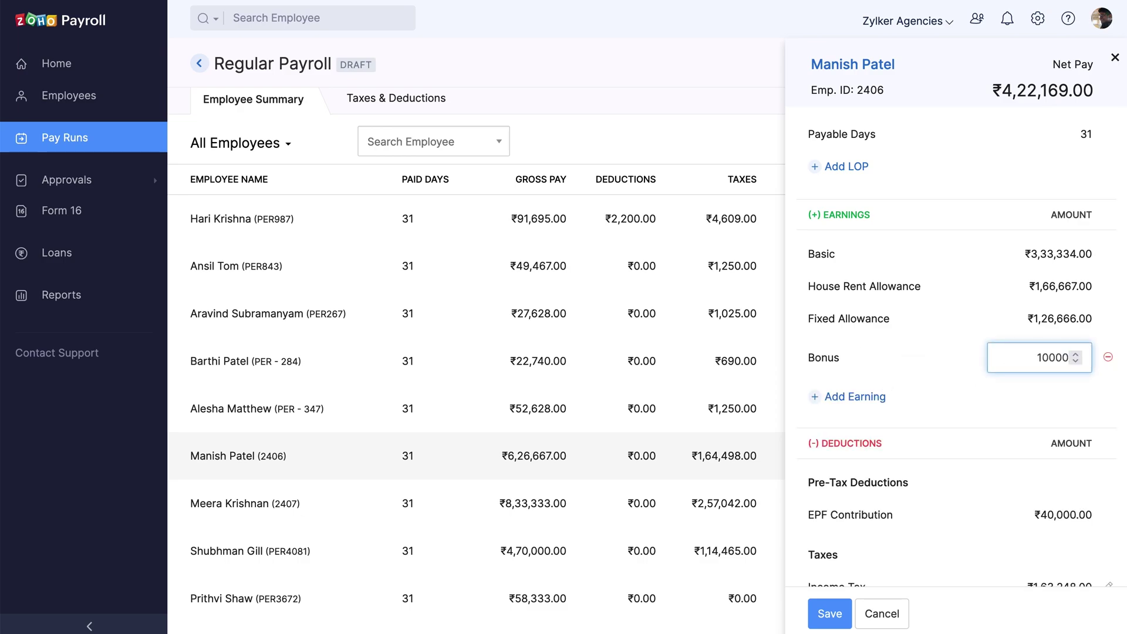
pyautogui.click(977, 400)
# Add a 500 Misc Deductions entry and save the employee's pay changes.
pyautogui.scroll(-1, 977, 399)
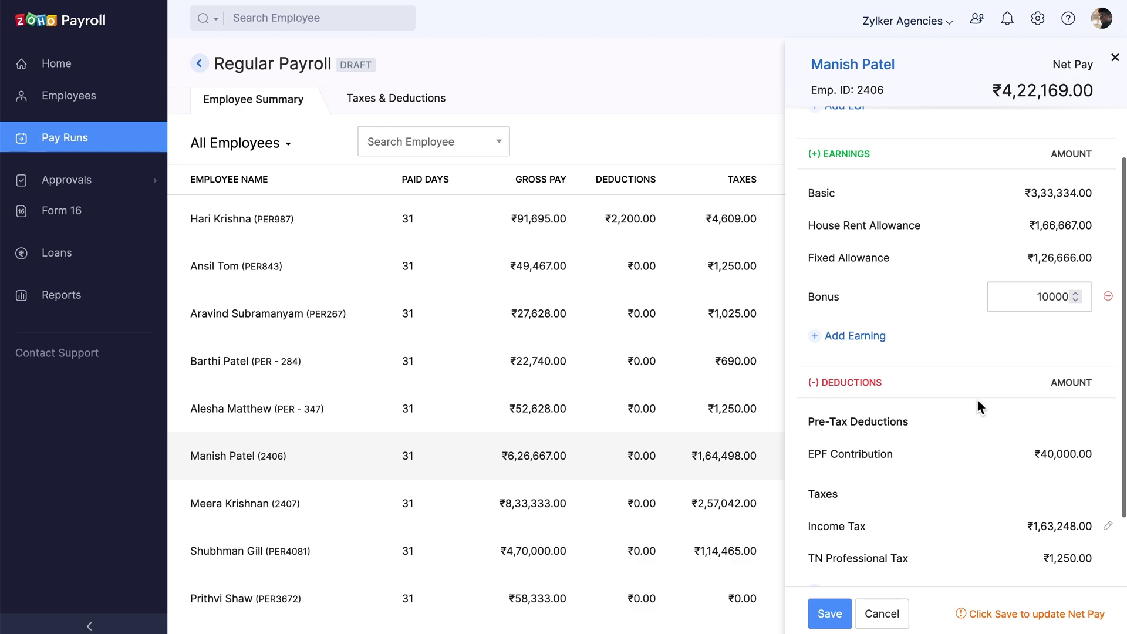
pyautogui.scroll(-2, 977, 399)
pyautogui.click(870, 516)
pyautogui.click(881, 530)
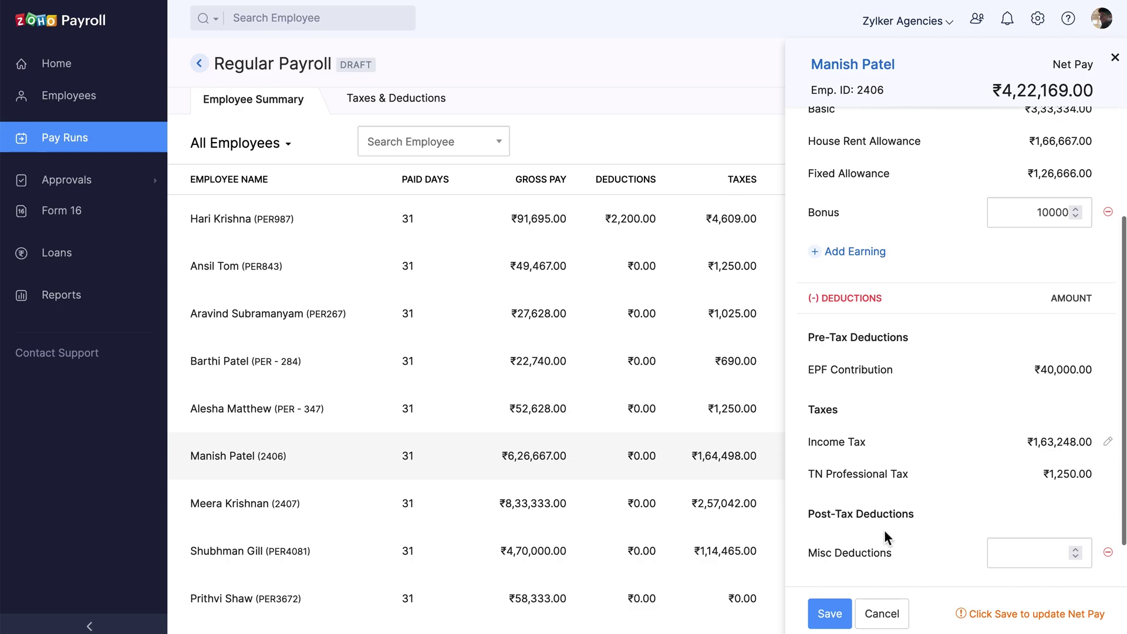
pyautogui.click(1015, 562)
pyautogui.write('500')
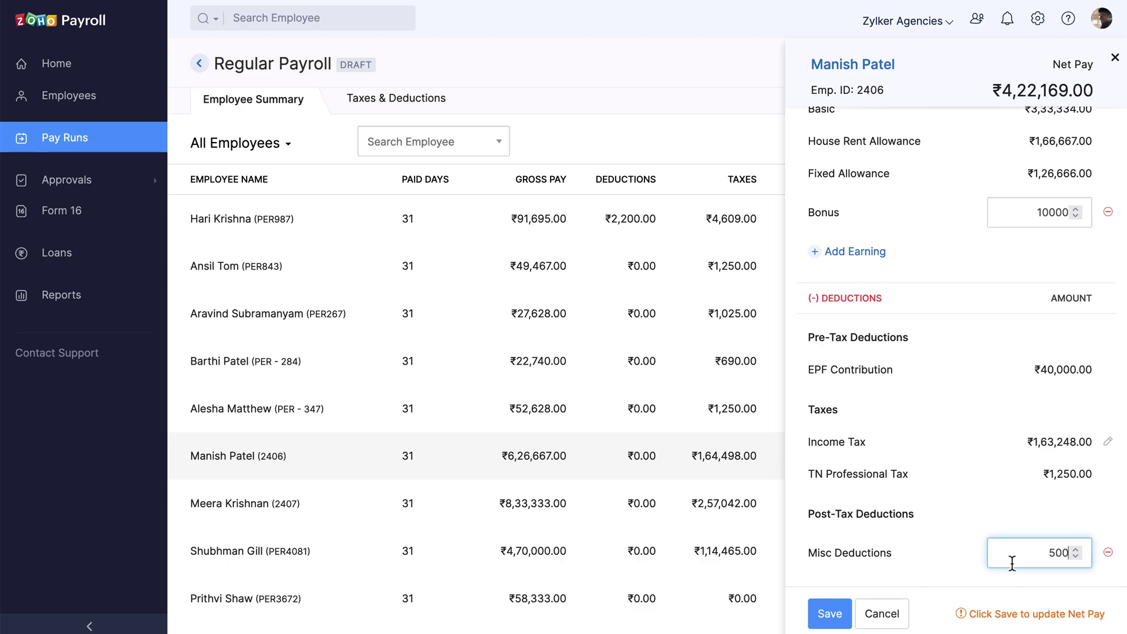
pyautogui.click(936, 573)
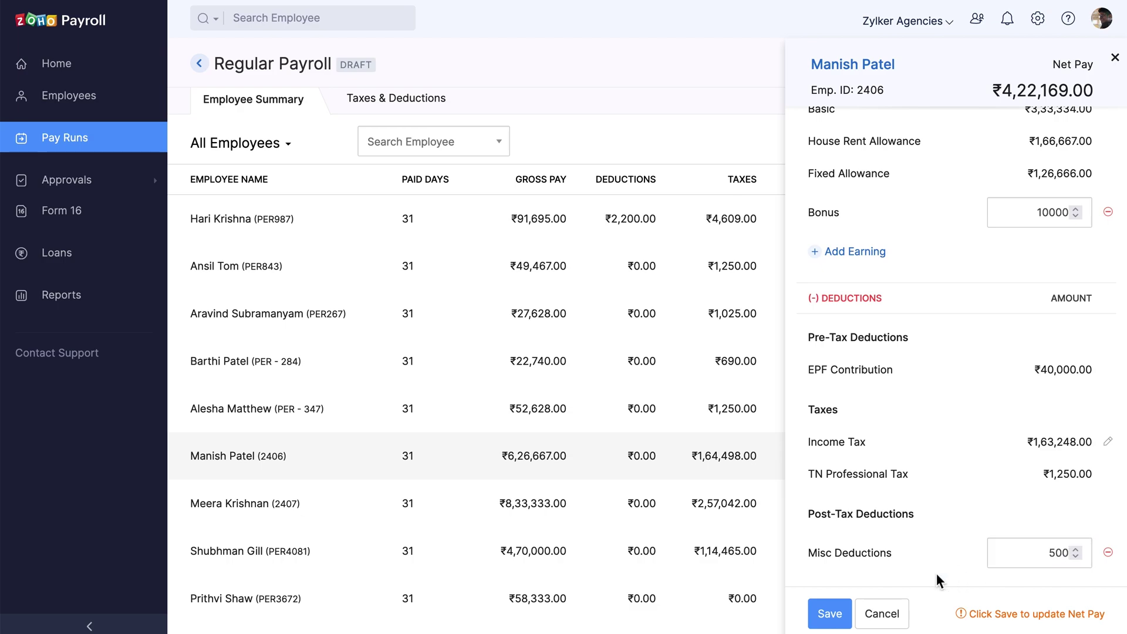
pyautogui.click(830, 613)
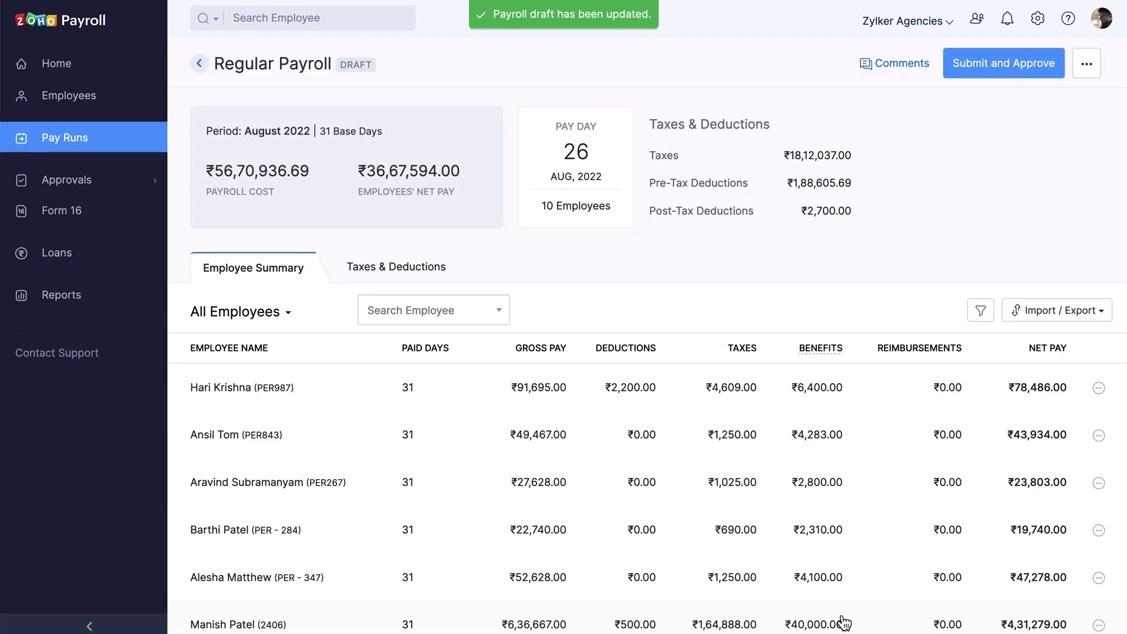
# Upload One time earnings.csv as a One Time Earnings and Deductions import.
pyautogui.click(1075, 320)
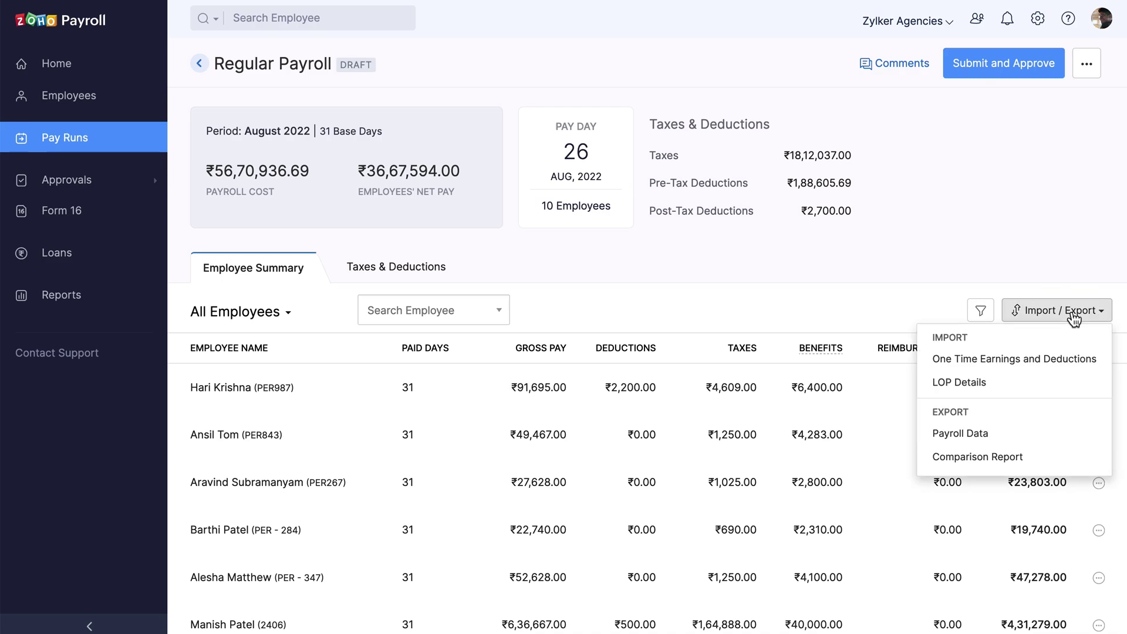
pyautogui.click(1051, 367)
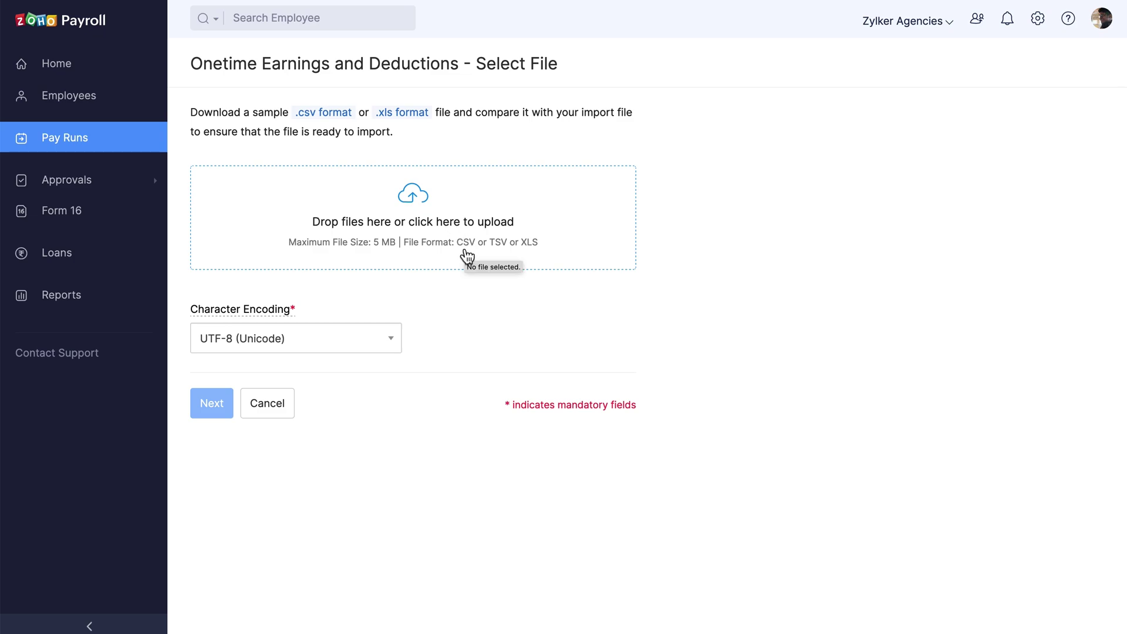
pyautogui.click(427, 225)
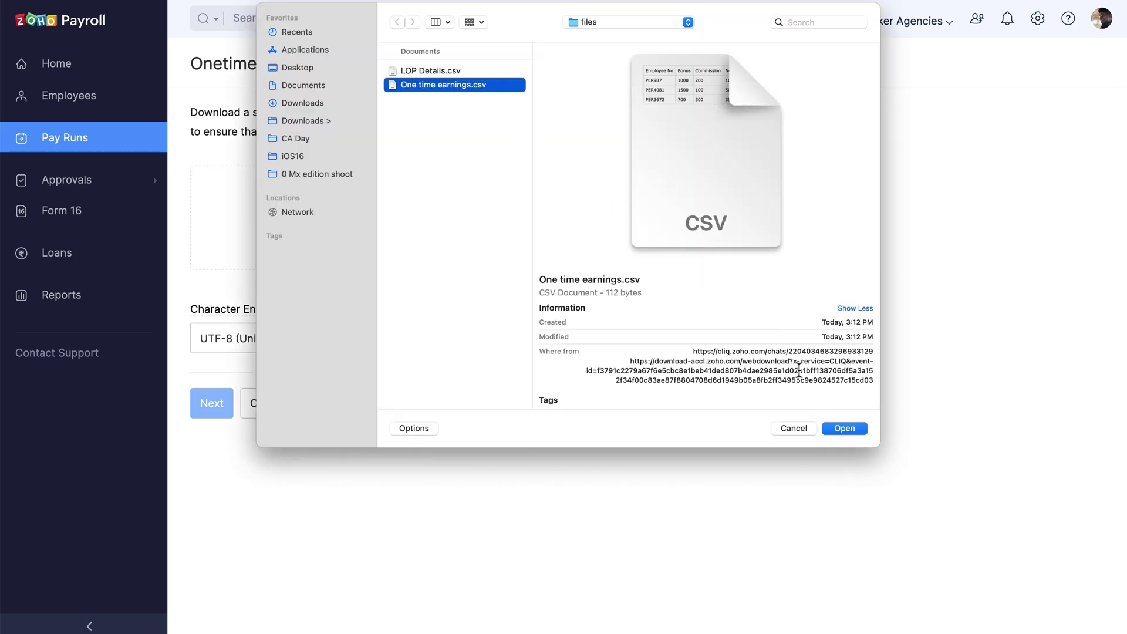
pyautogui.click(836, 428)
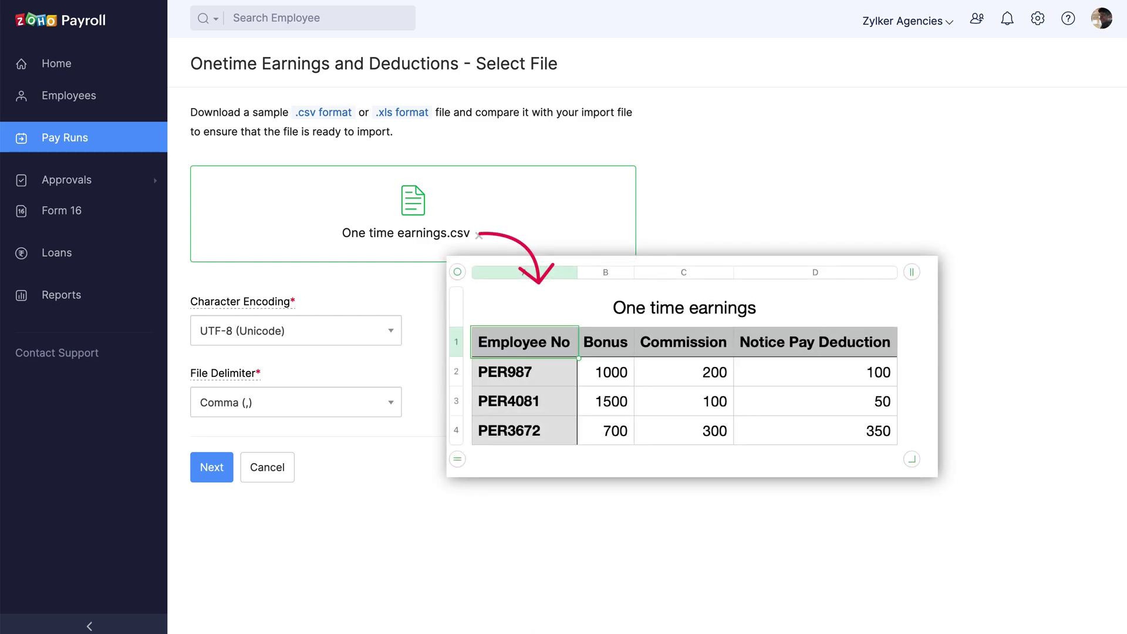
pyautogui.click(211, 467)
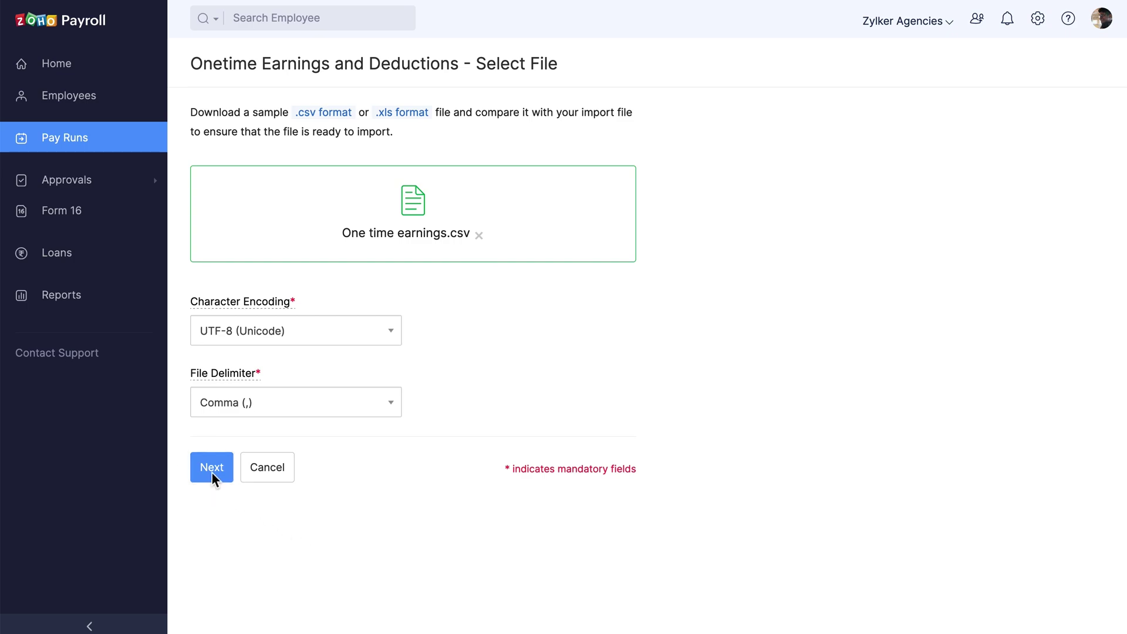
# Keep the Commission and Notice Pay mappings, save preferences, and import the three records.
pyautogui.scroll(-2, 497, 434)
pyautogui.click(516, 427)
pyautogui.click(515, 427)
pyautogui.scroll(-2, 516, 422)
pyautogui.click(516, 417)
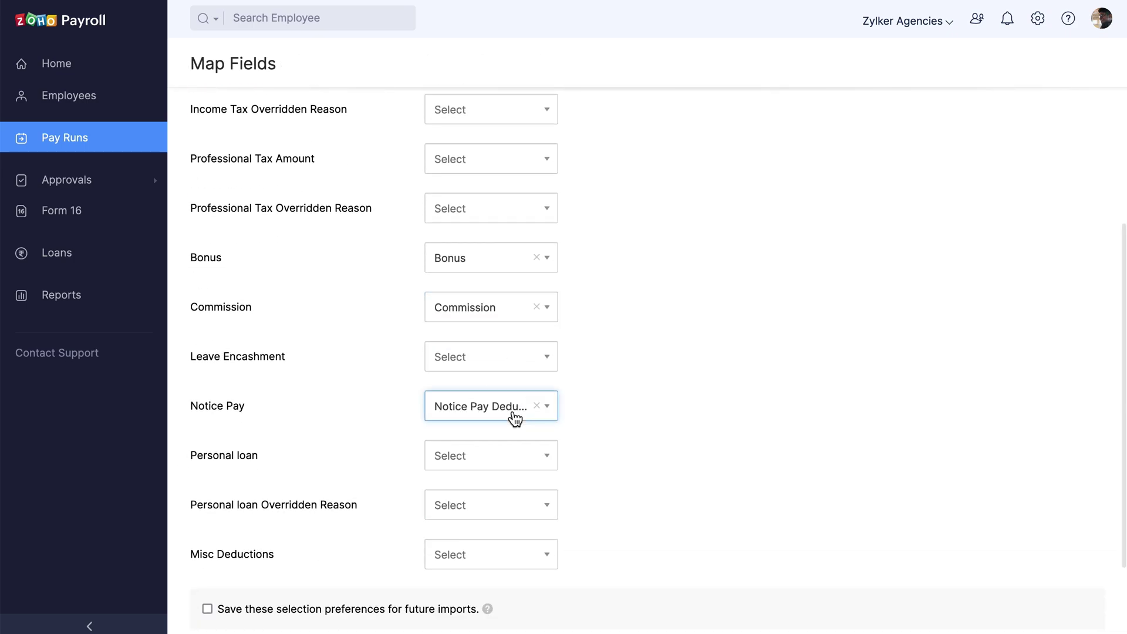
pyautogui.scroll(-2, 512, 417)
pyautogui.click(207, 501)
pyautogui.click(450, 581)
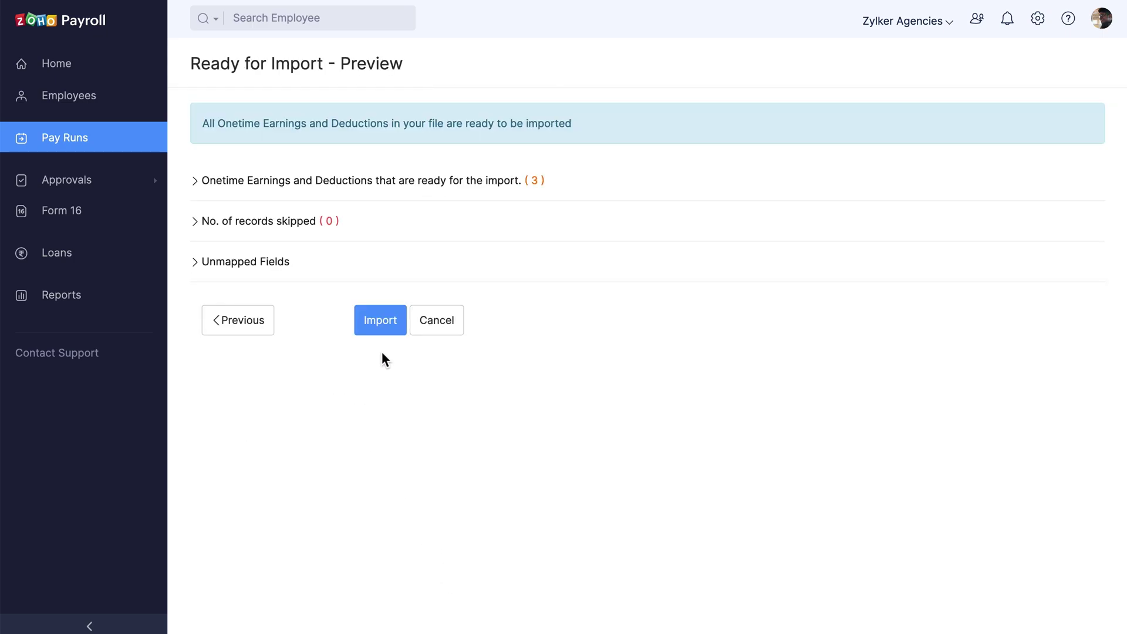
pyautogui.click(387, 326)
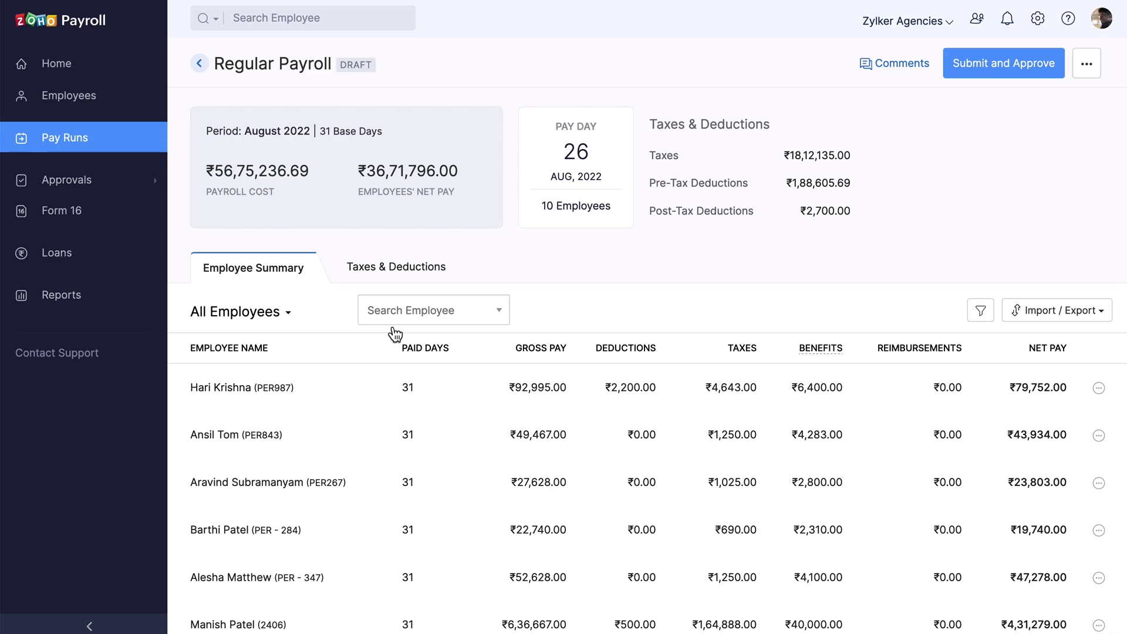
# Enter 2 LOP days for the sixth employee and save the change.
pyautogui.scroll(-3, 487, 457)
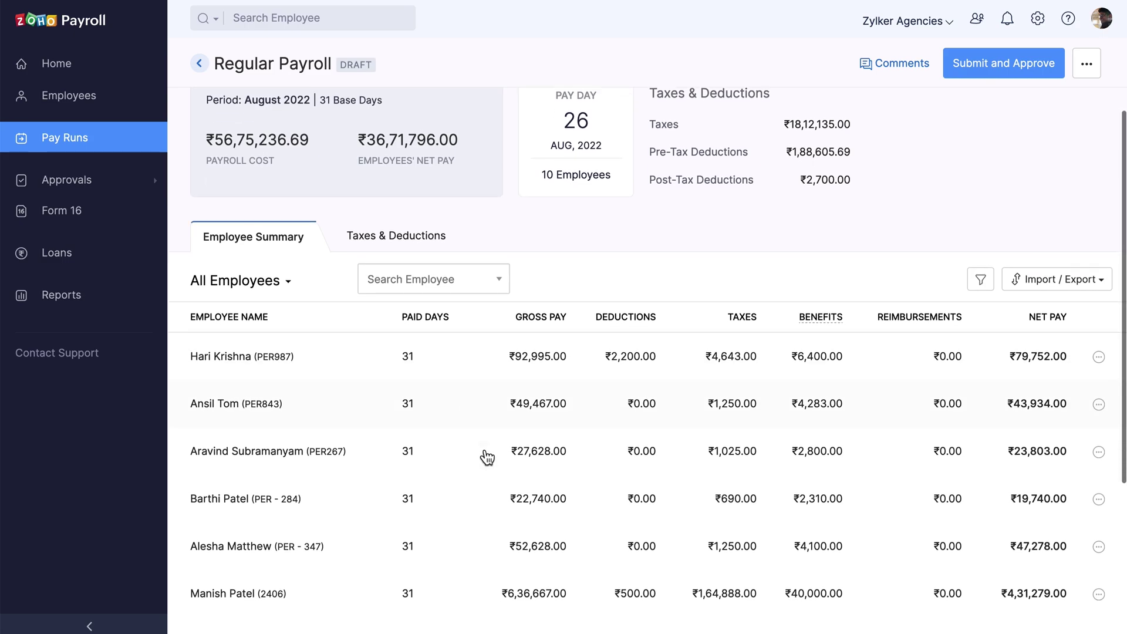
pyautogui.click(390, 511)
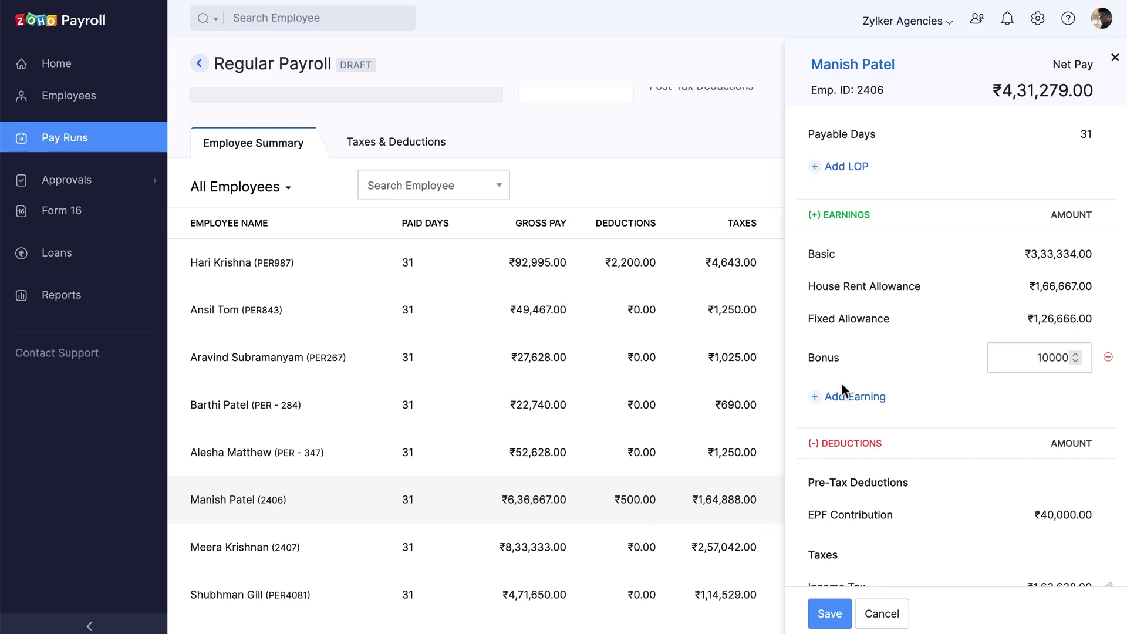
pyautogui.click(855, 168)
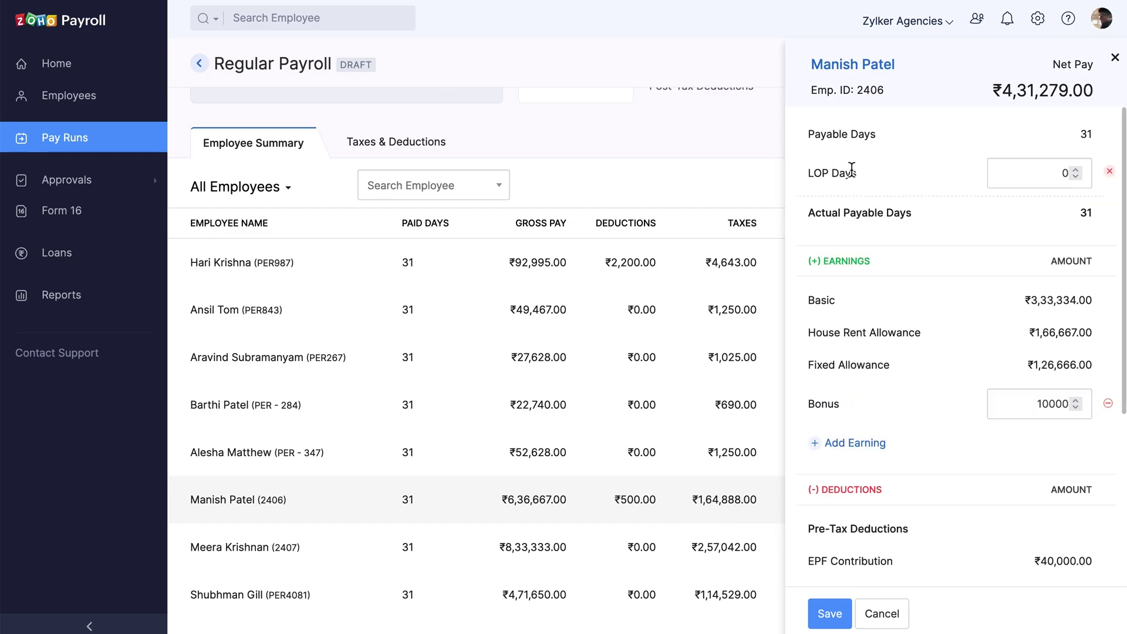
pyautogui.click(1023, 177)
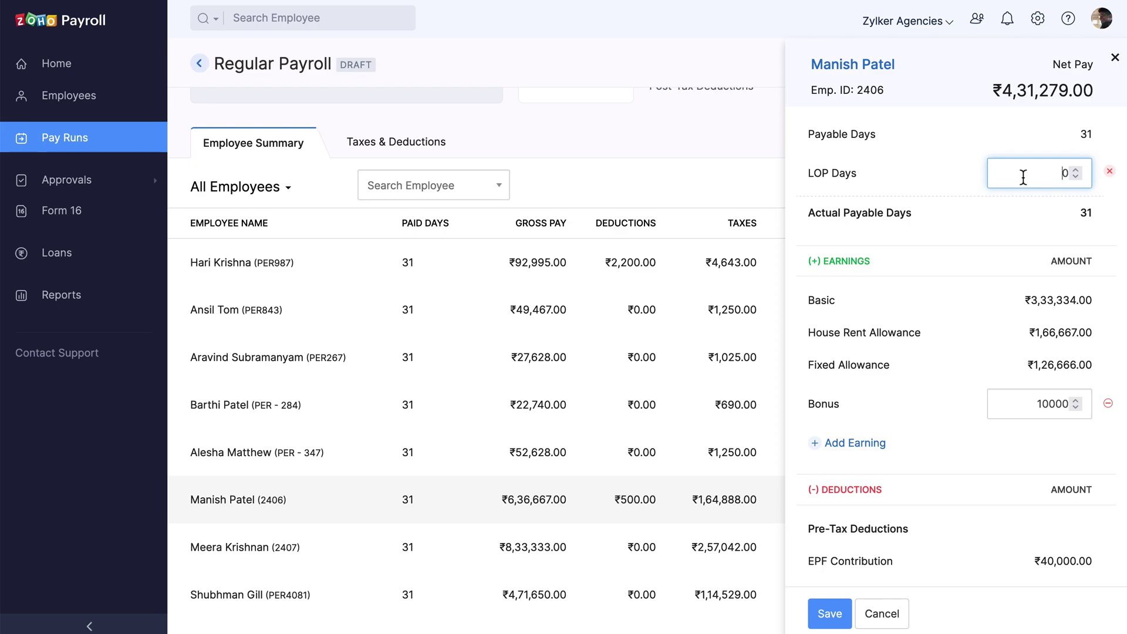
pyautogui.hotkey('ctrl', 'a')
pyautogui.write('2')
pyautogui.click(997, 202)
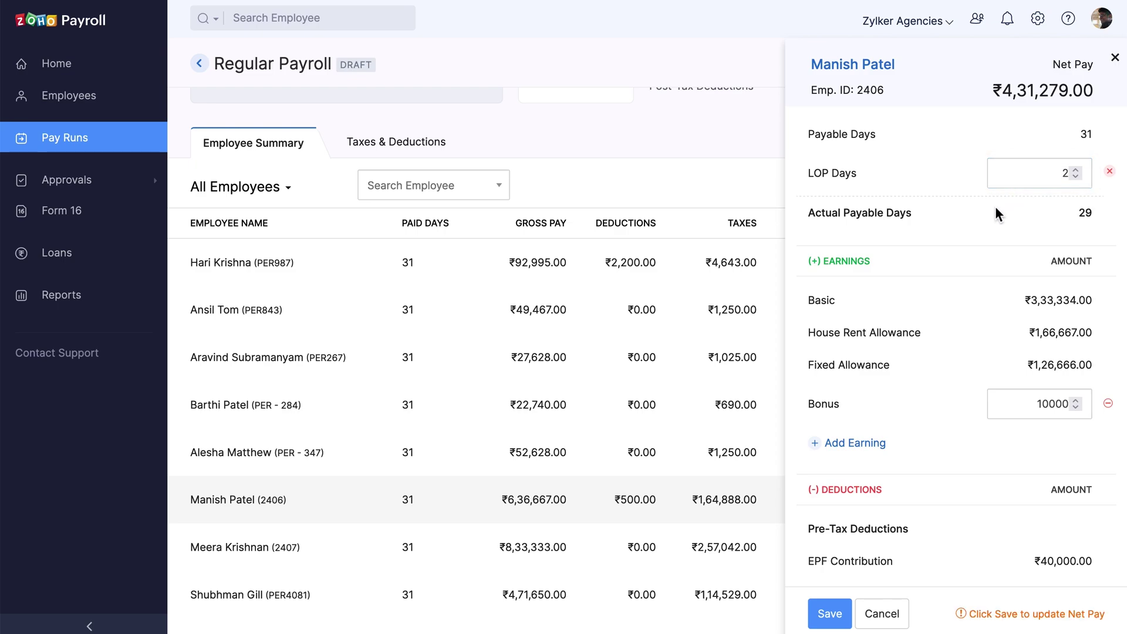
pyautogui.click(834, 612)
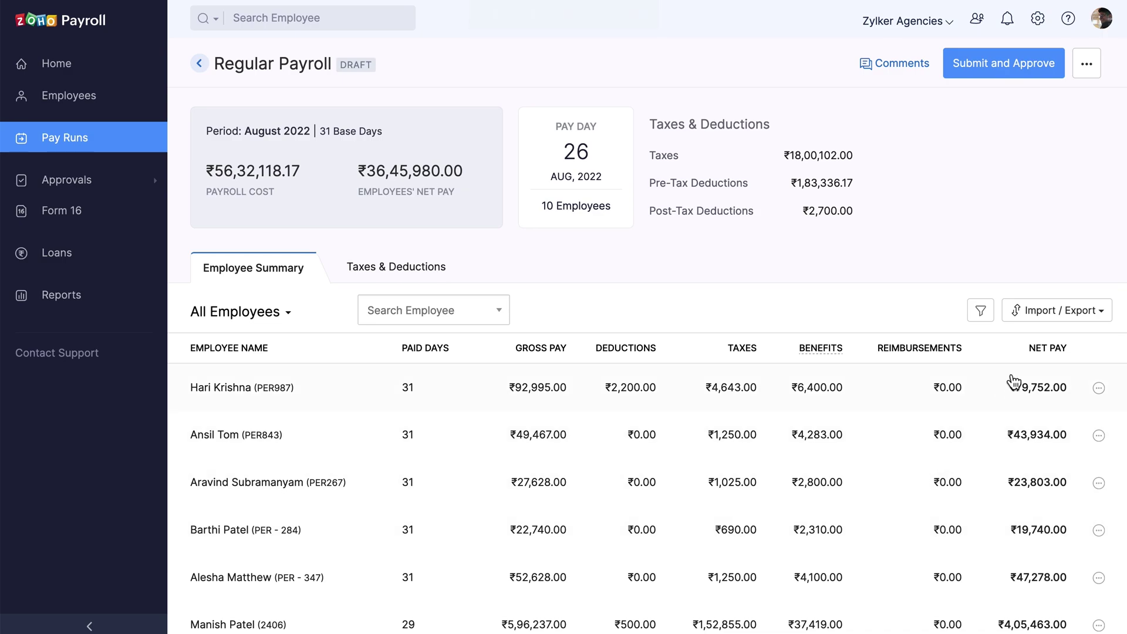
pyautogui.click(1061, 320)
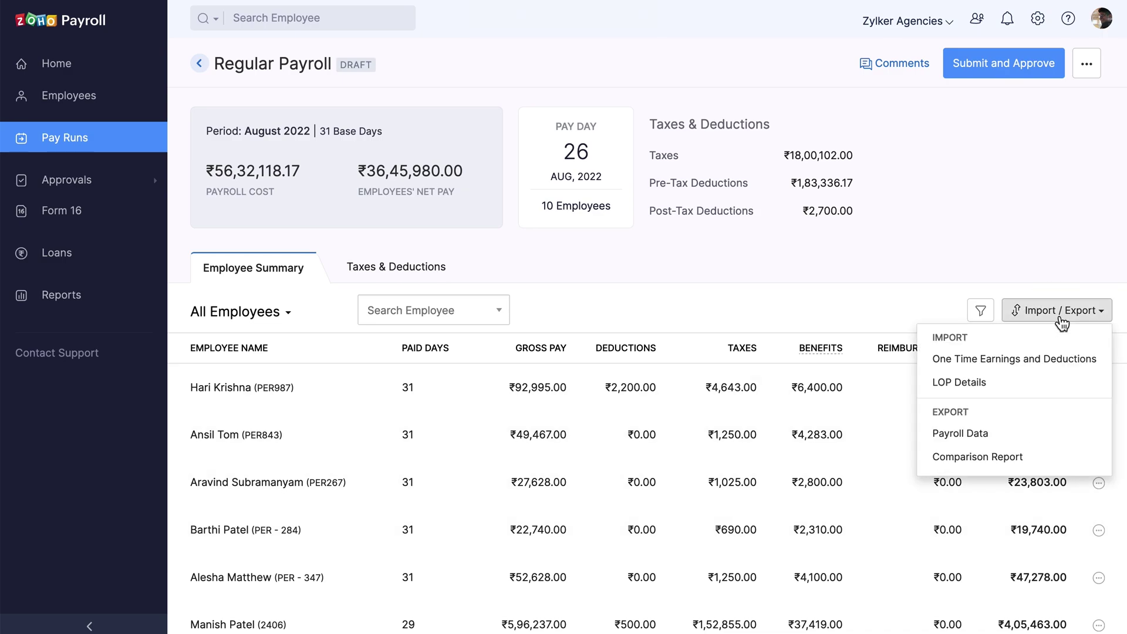
# Upload LOP Details.csv as a loss-of-pay import.
pyautogui.click(1012, 383)
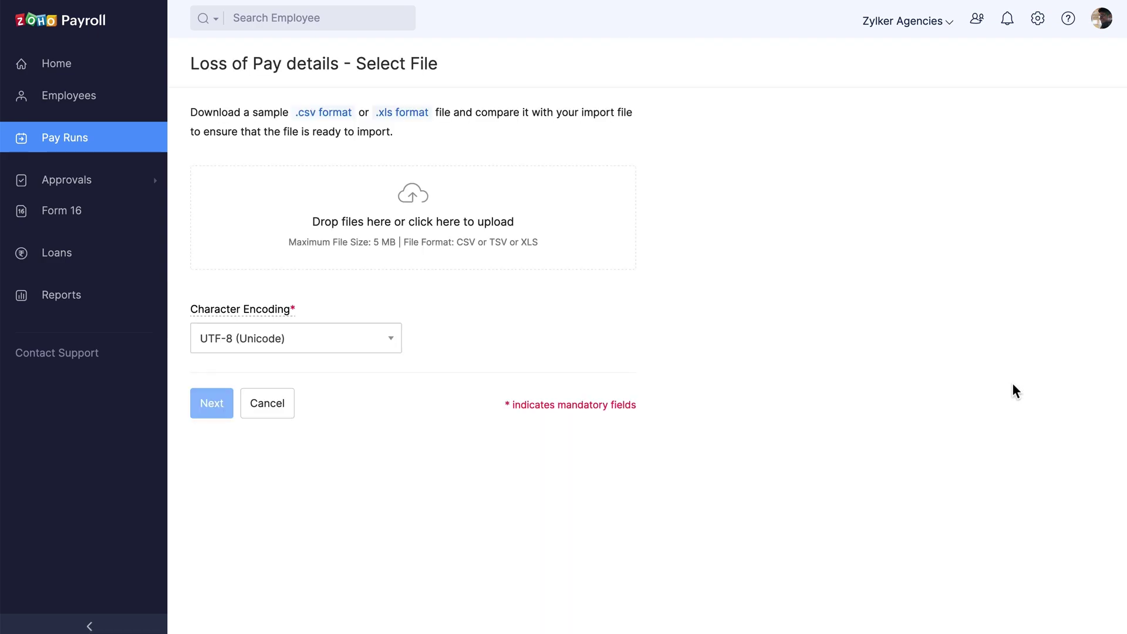
pyautogui.click(455, 236)
pyautogui.click(428, 72)
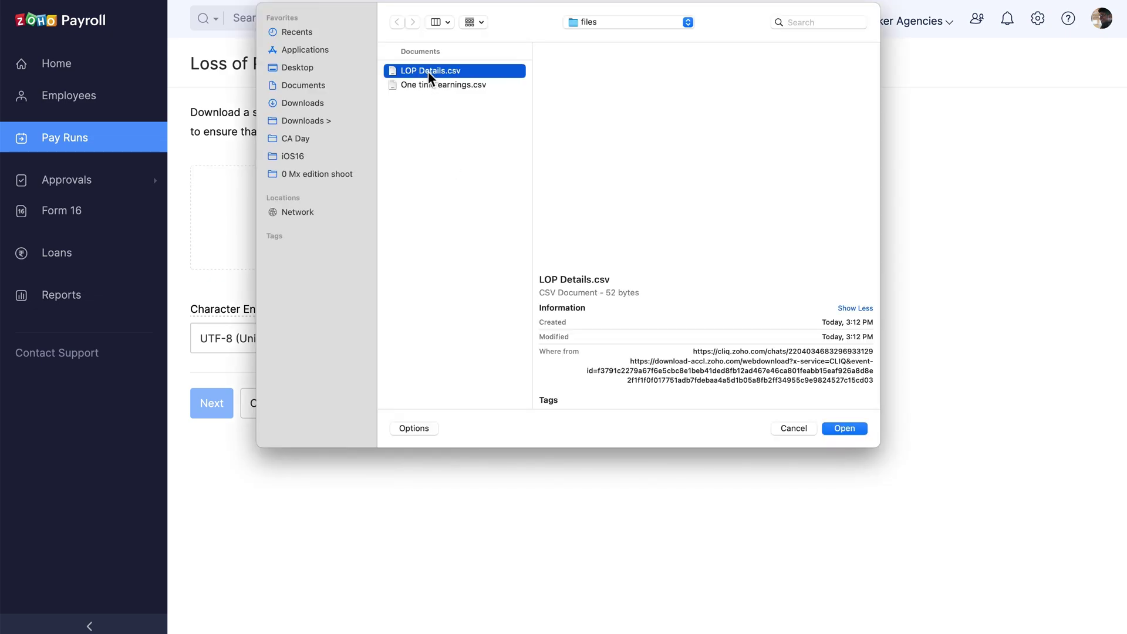
pyautogui.click(840, 429)
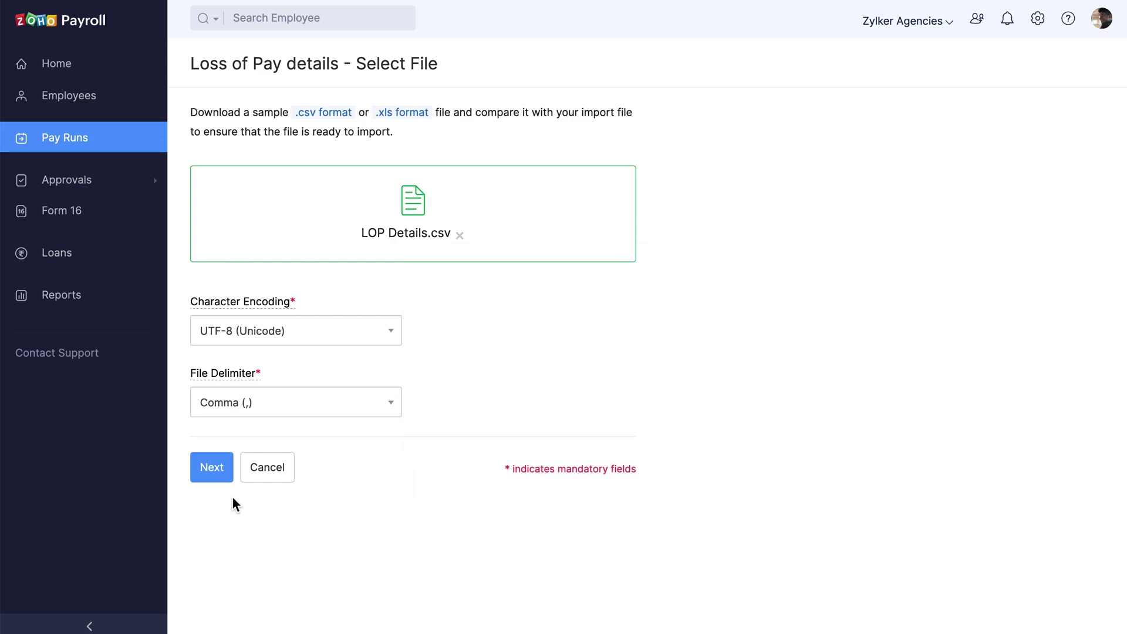
pyautogui.click(221, 478)
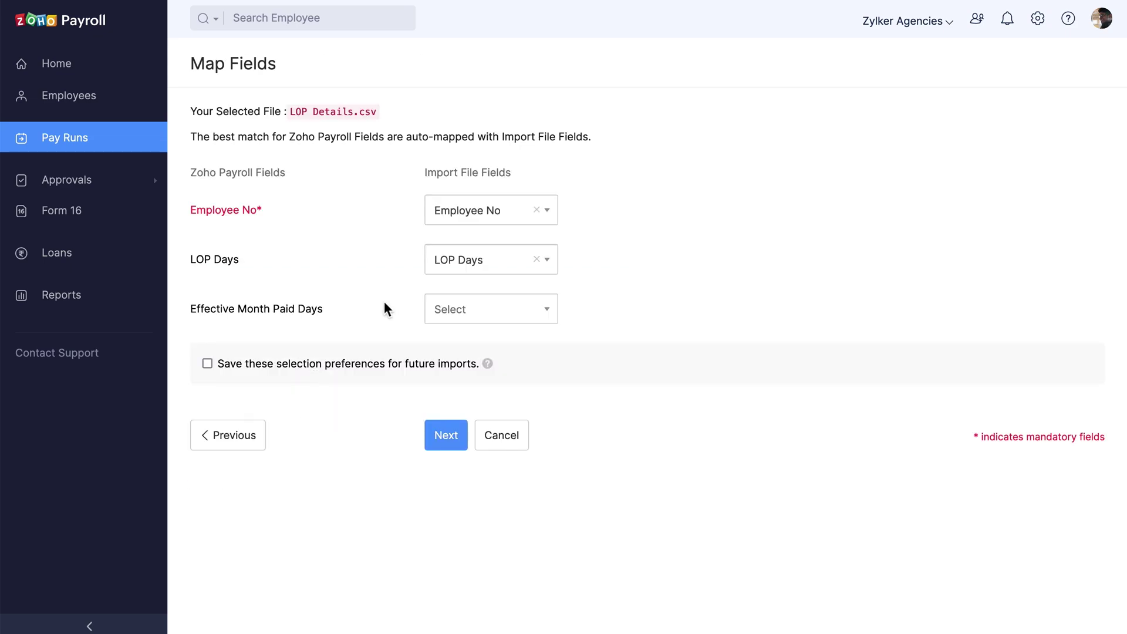
# Keep the Employee No and LOP Days mappings, save preferences, and import the LOP records.
pyautogui.click(482, 225)
pyautogui.click(478, 232)
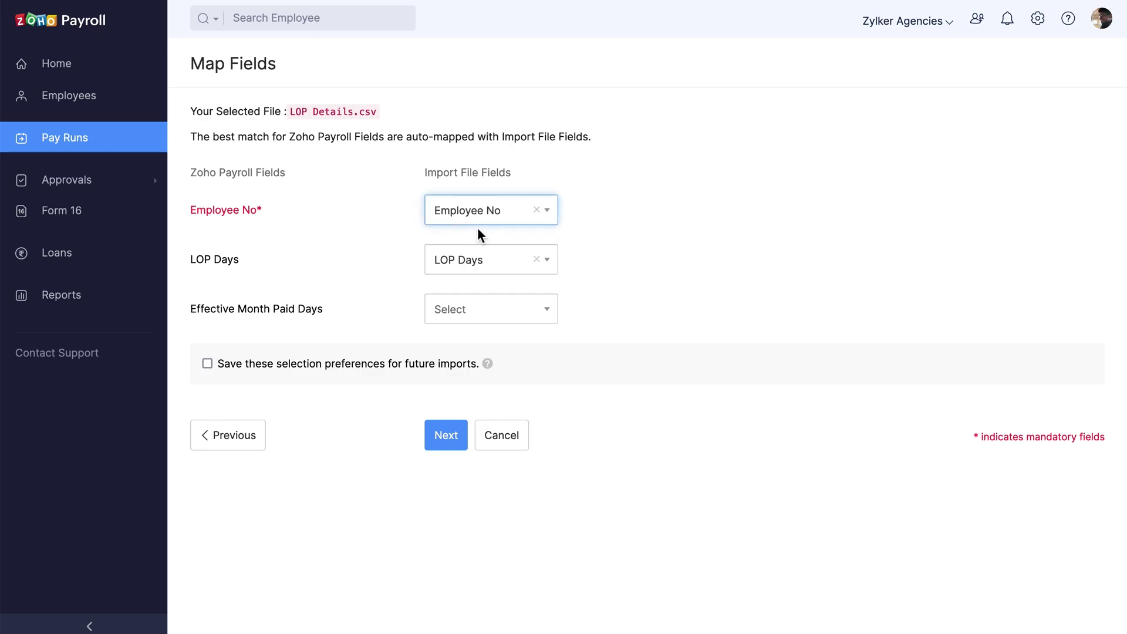
pyautogui.click(485, 264)
pyautogui.click(209, 365)
pyautogui.click(448, 450)
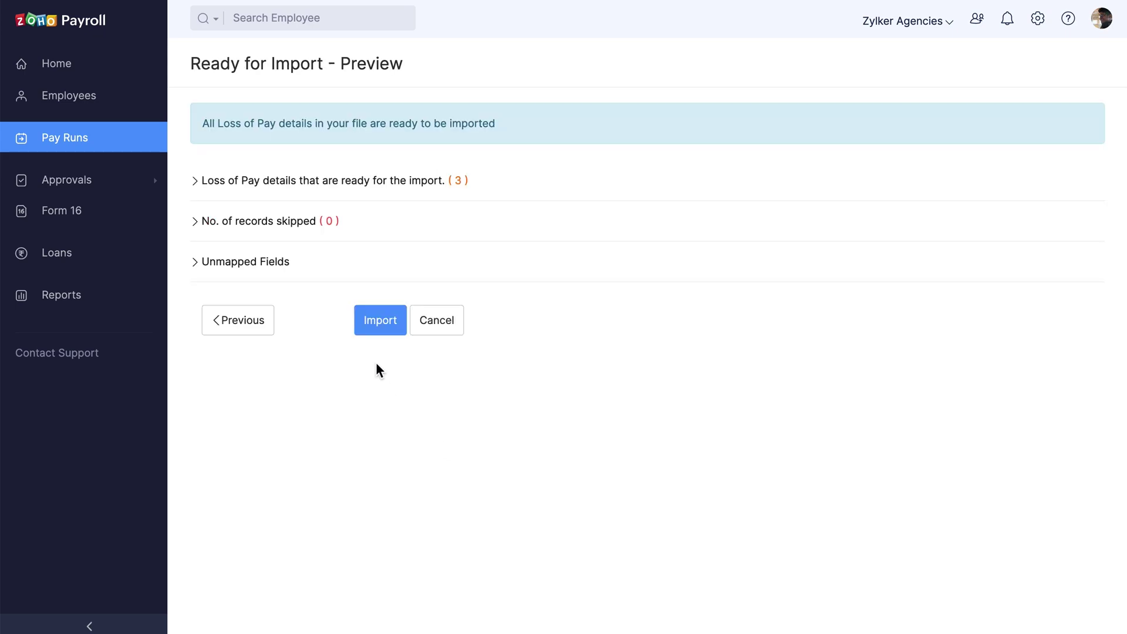
pyautogui.click(374, 328)
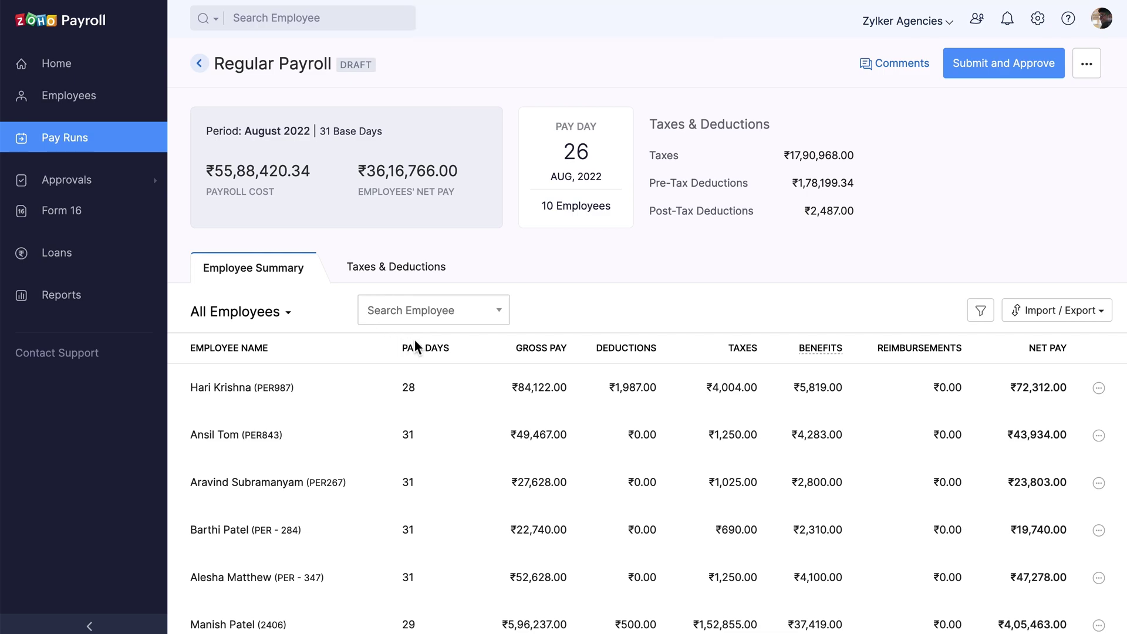
# Export Employee Pay Run Details in CSV format and save Payrun_Employee_Details.csv.
pyautogui.click(1065, 319)
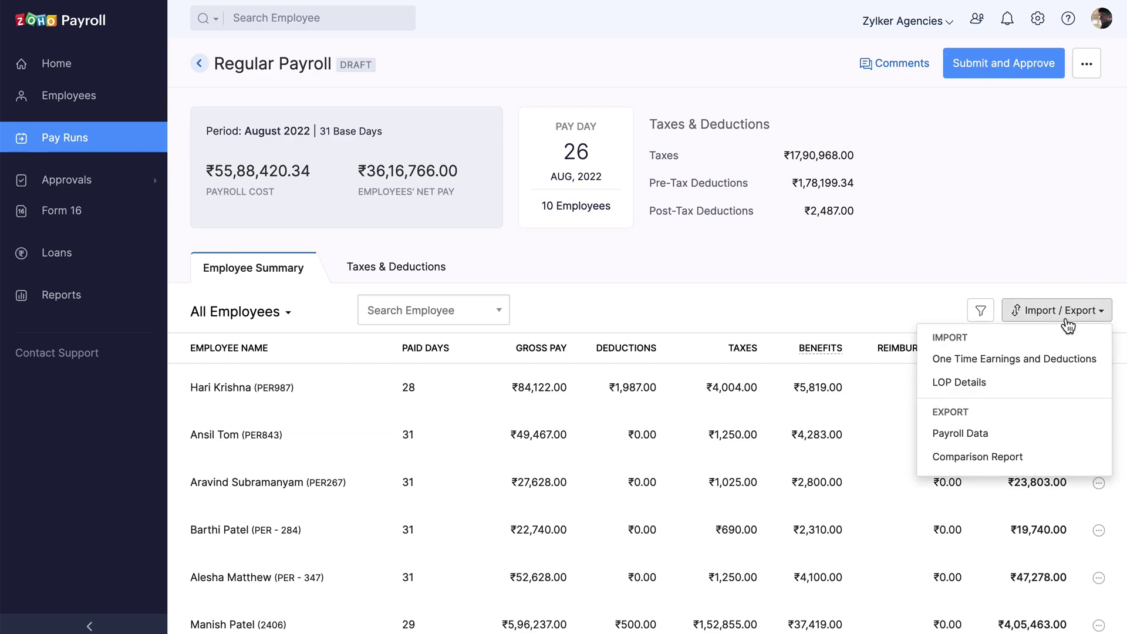
pyautogui.click(1009, 439)
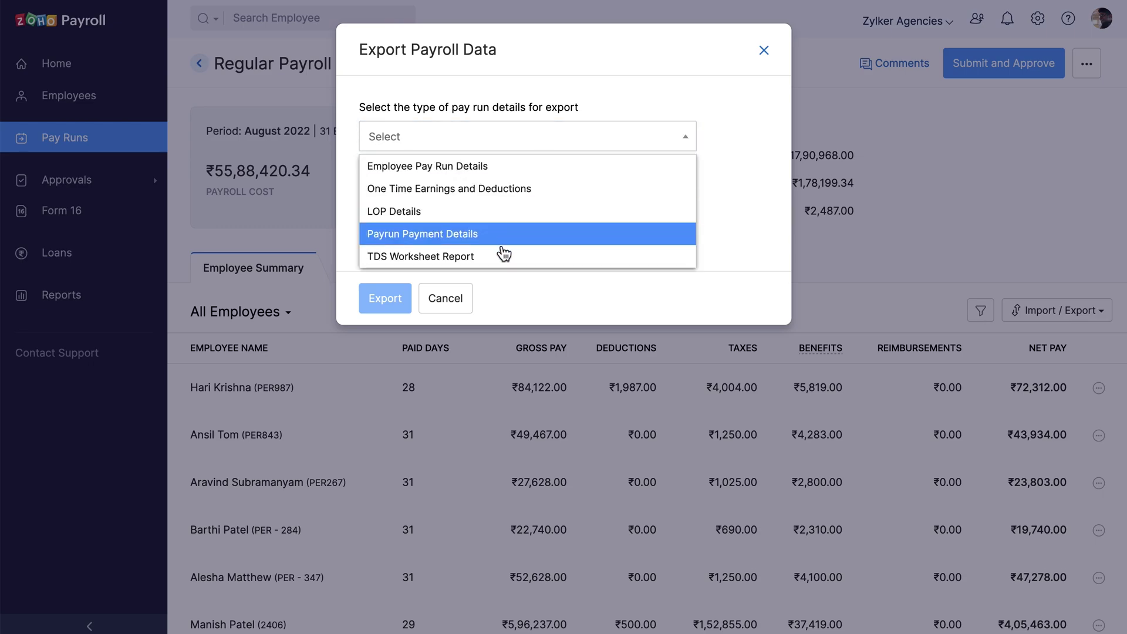
pyautogui.click(491, 169)
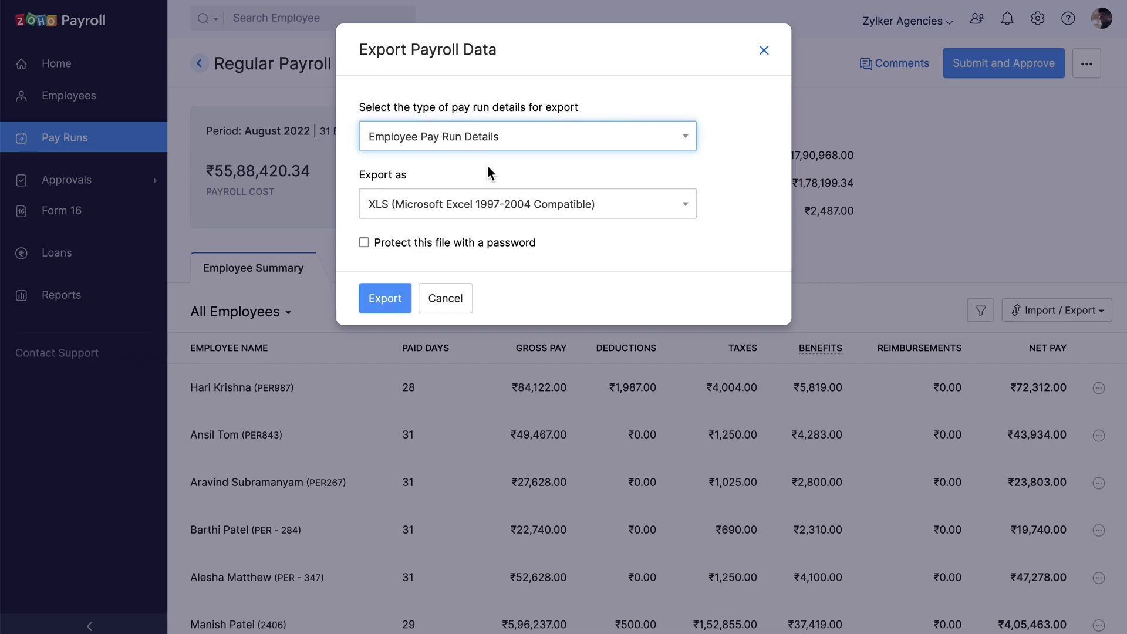
pyautogui.click(470, 206)
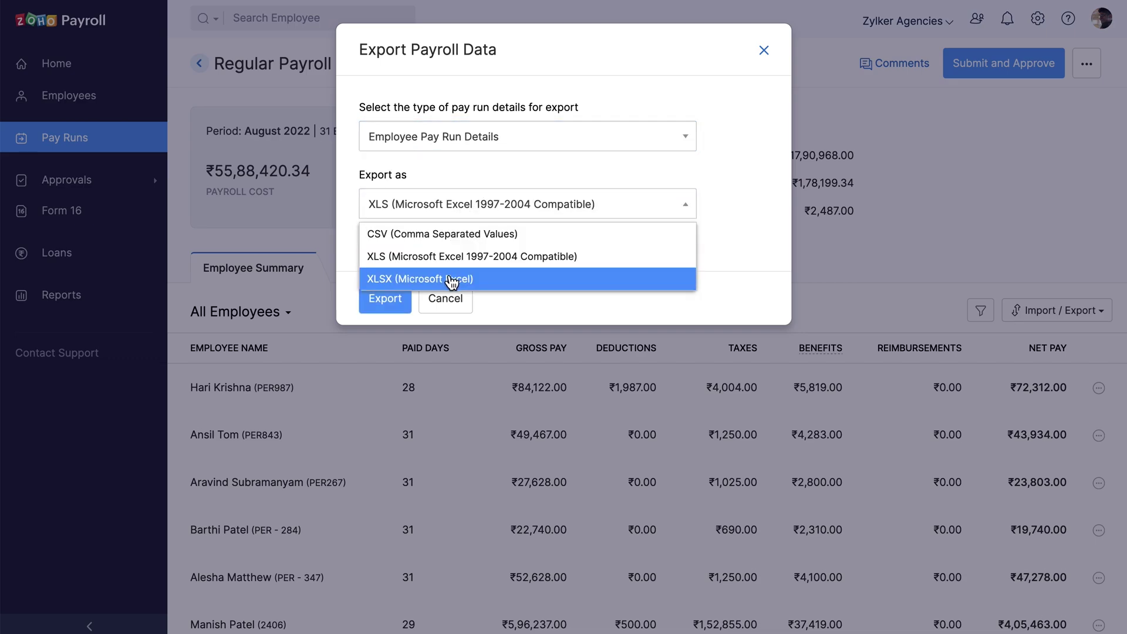
pyautogui.click(449, 238)
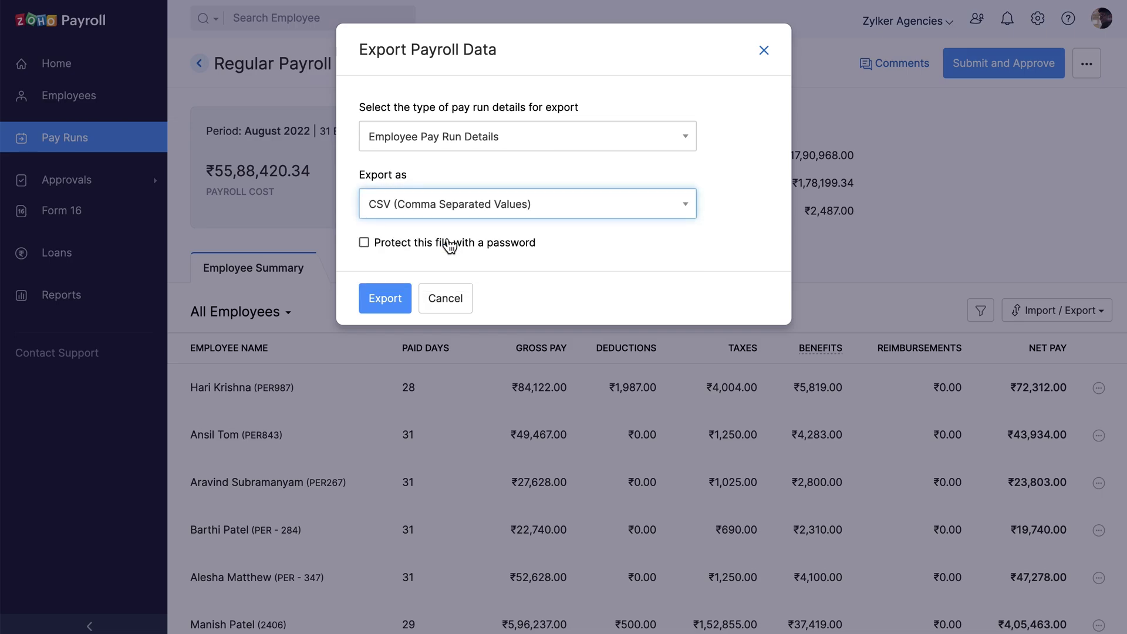
pyautogui.click(385, 299)
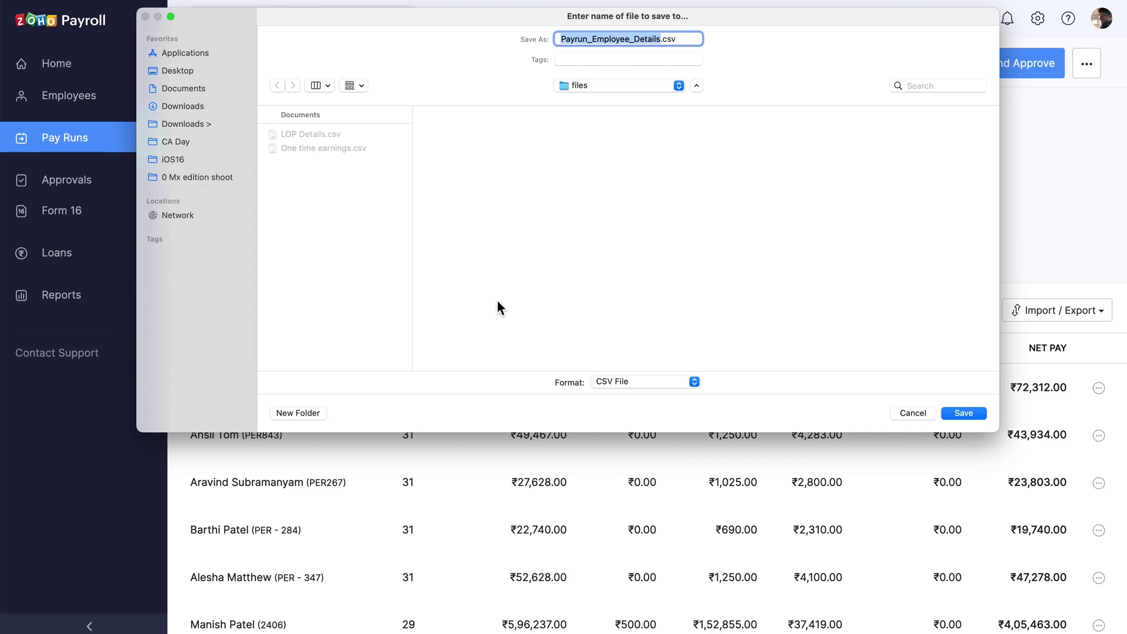
pyautogui.click(959, 414)
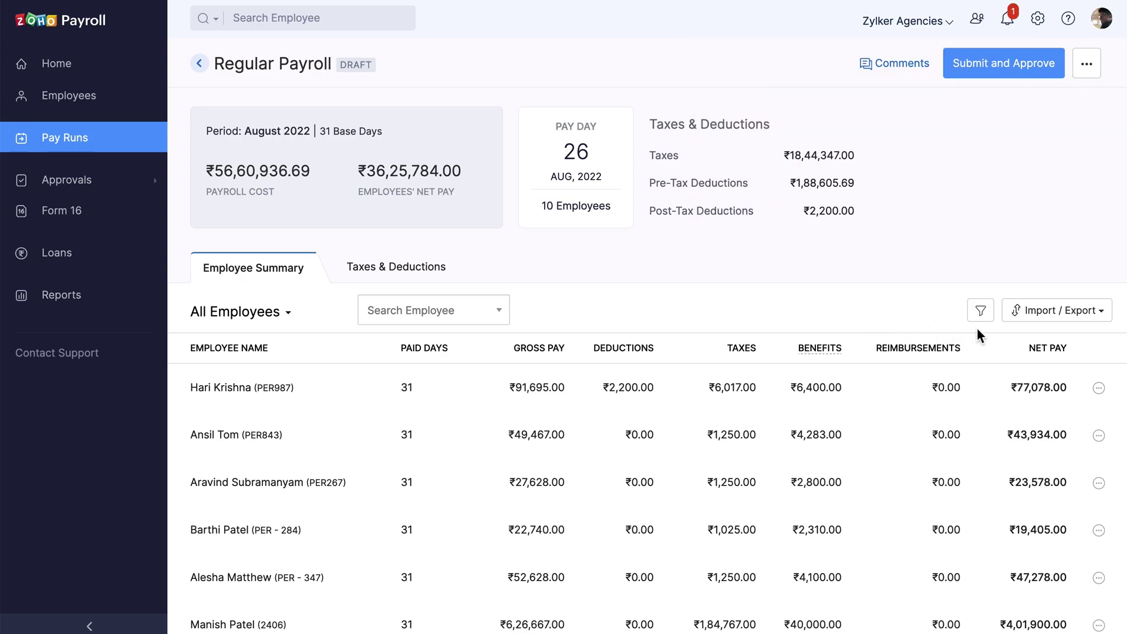
# Export the Component-wise Diff comparison report and save payrun_component_difference_report.xls.
pyautogui.click(1031, 311)
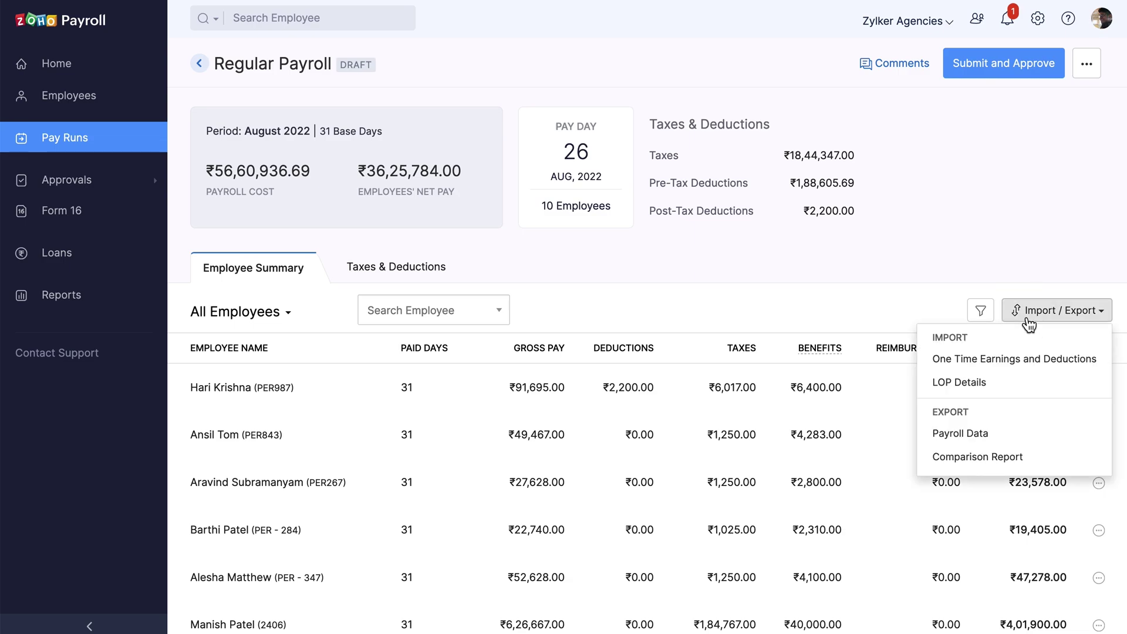
pyautogui.click(1030, 461)
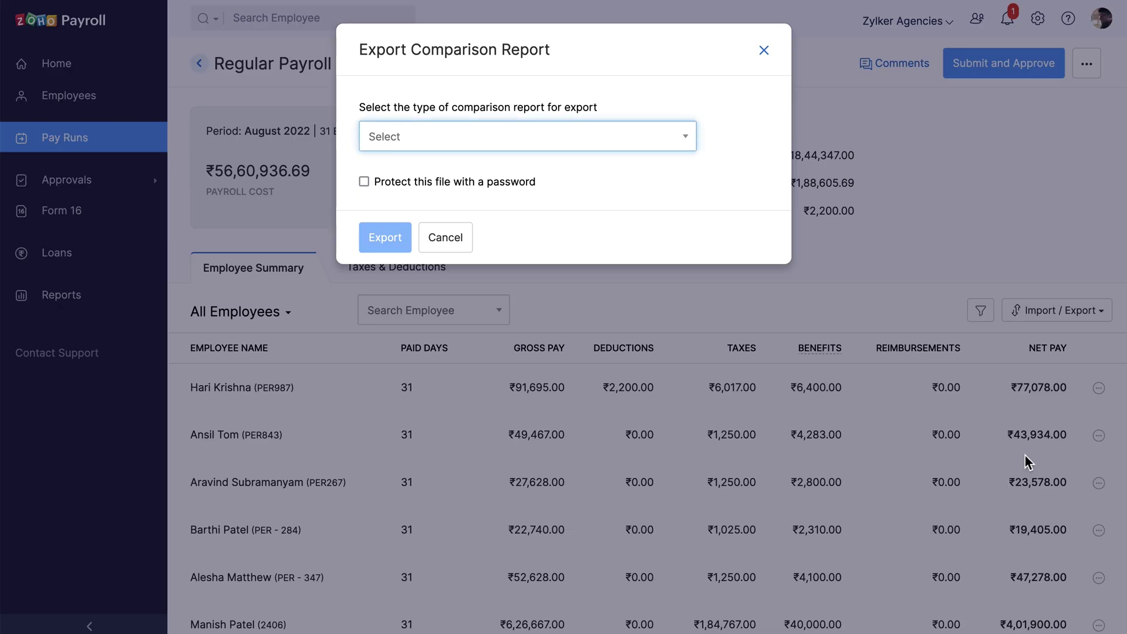
pyautogui.click(574, 146)
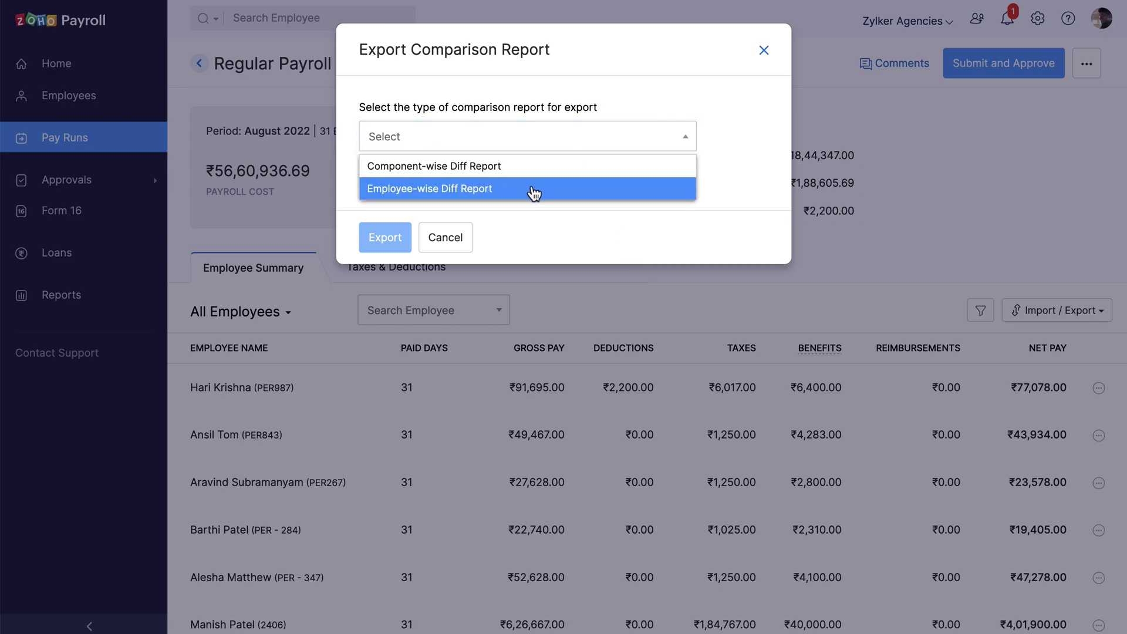
pyautogui.click(529, 166)
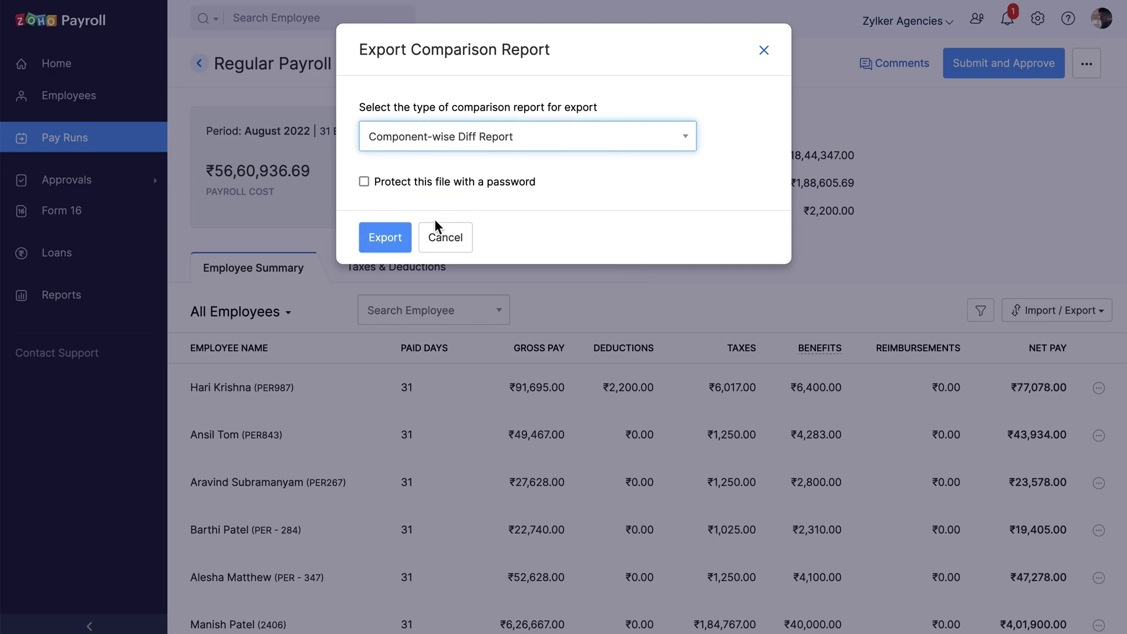
pyautogui.click(403, 239)
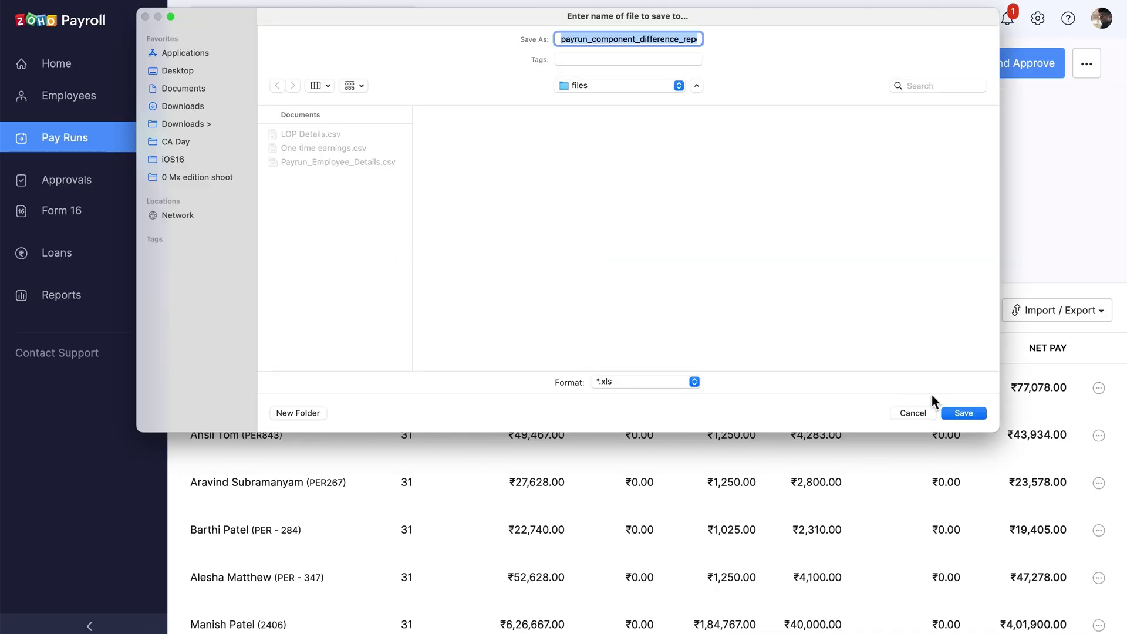
pyautogui.click(962, 413)
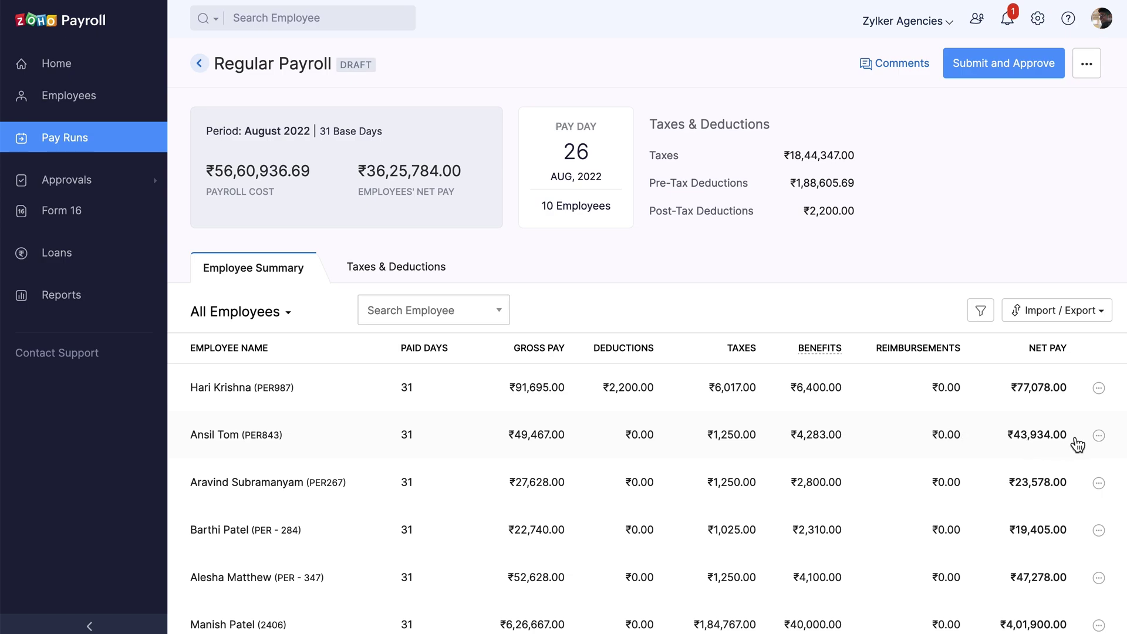
pyautogui.click(1099, 436)
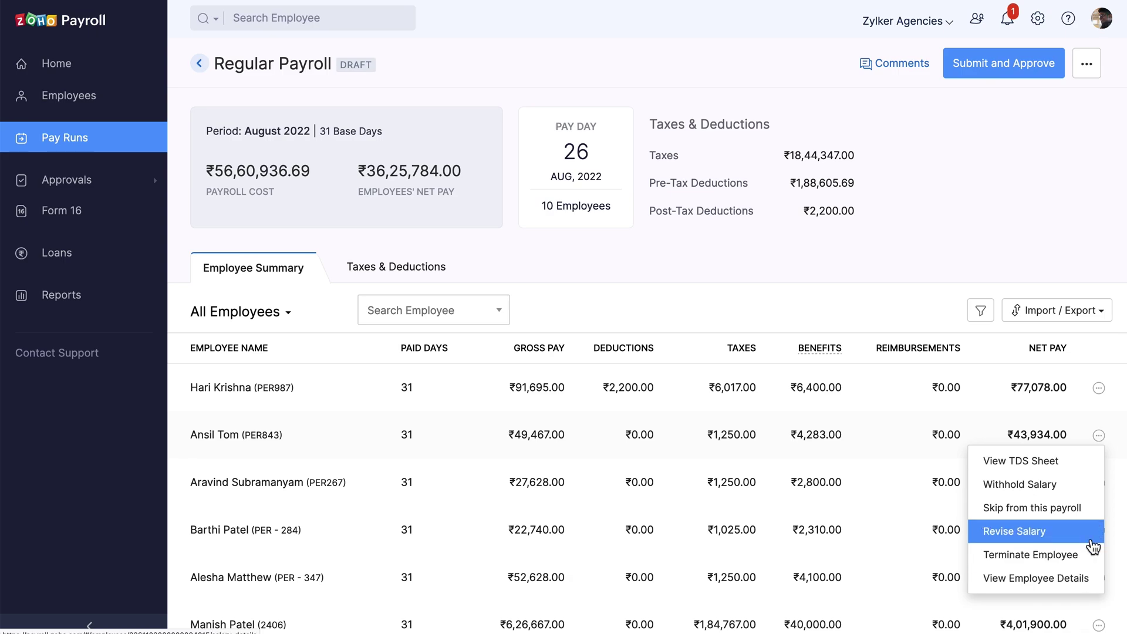
pyautogui.click(1104, 443)
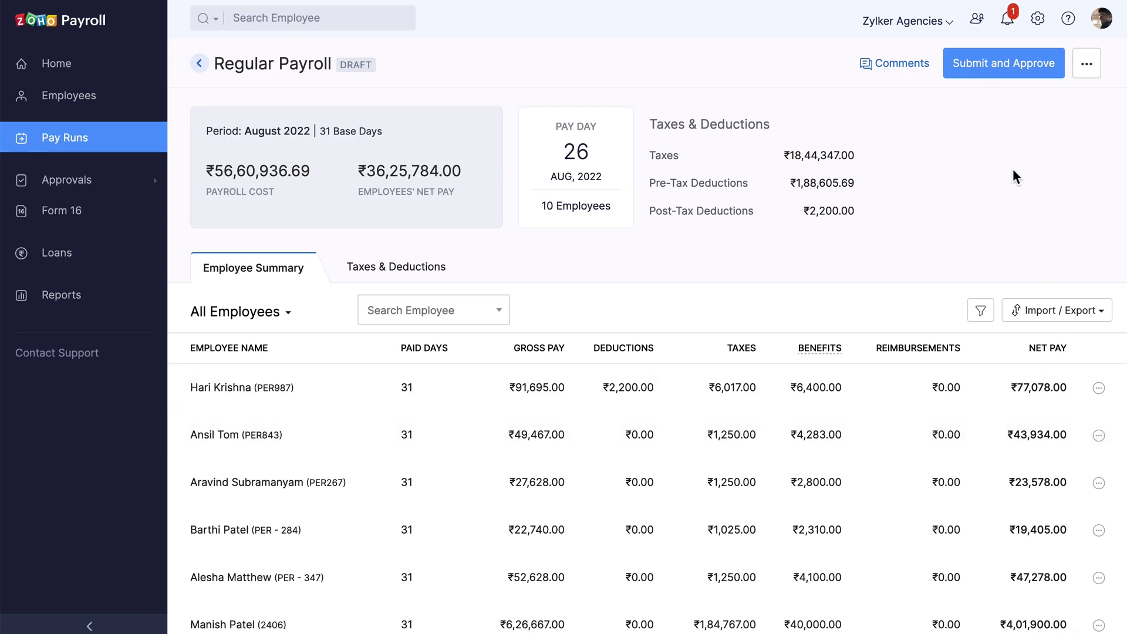
# Submit and approve the August 2022 payroll, confirming in the dialog.
pyautogui.click(1022, 69)
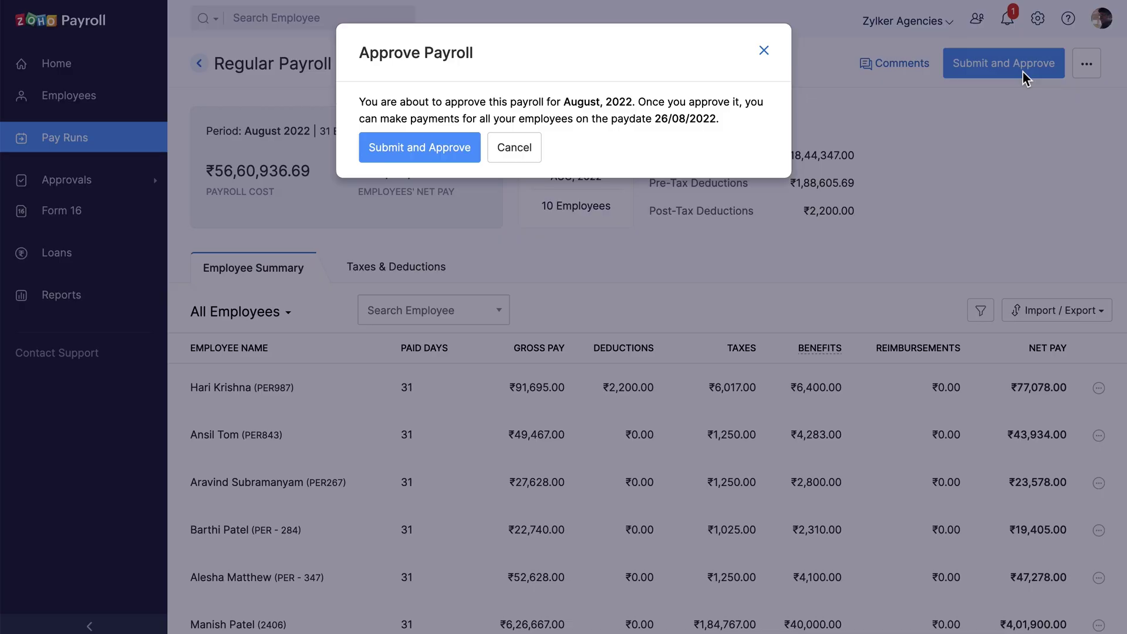
pyautogui.click(439, 154)
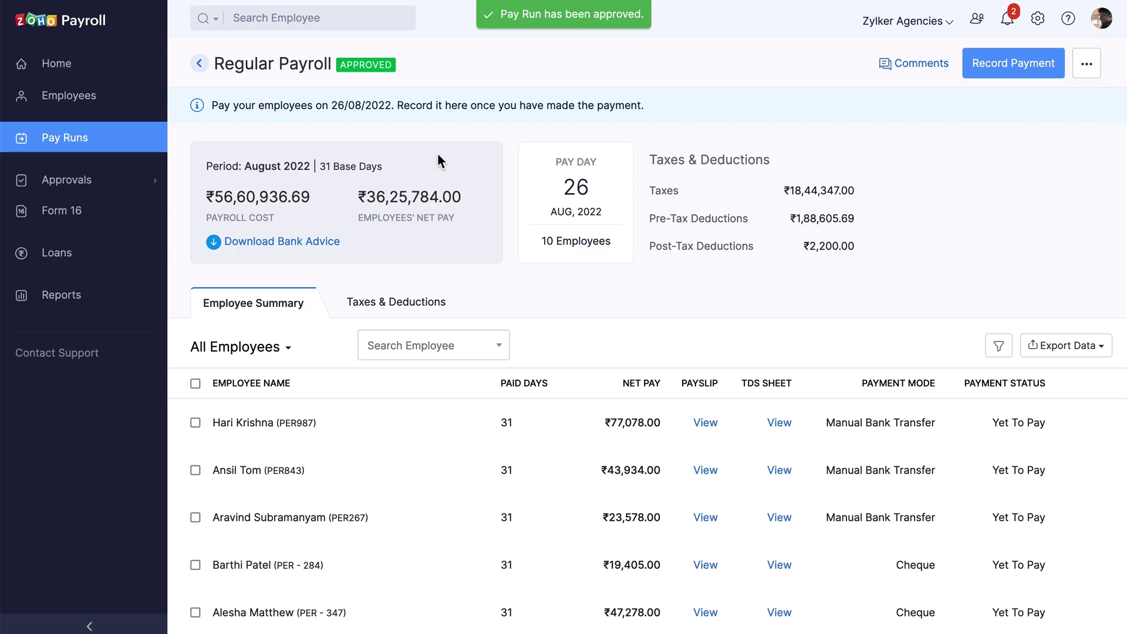
# Download CSV bank advice for unpaid bank-transfer employees in Standard Format as Payroll_Bank_Statement.csv.
pyautogui.click(301, 244)
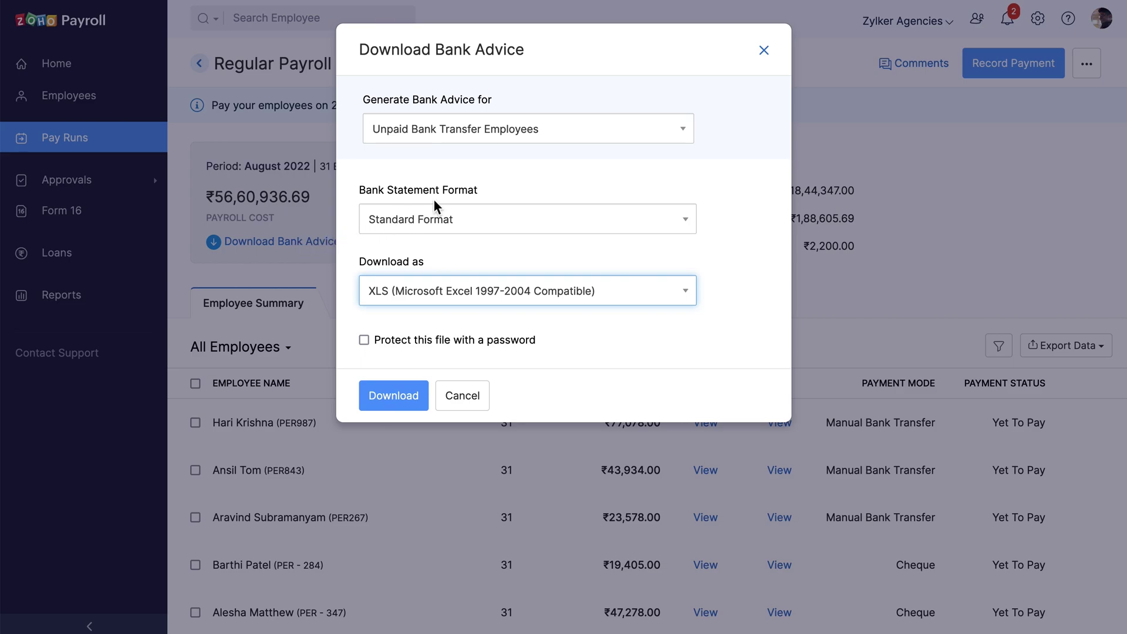
pyautogui.click(555, 126)
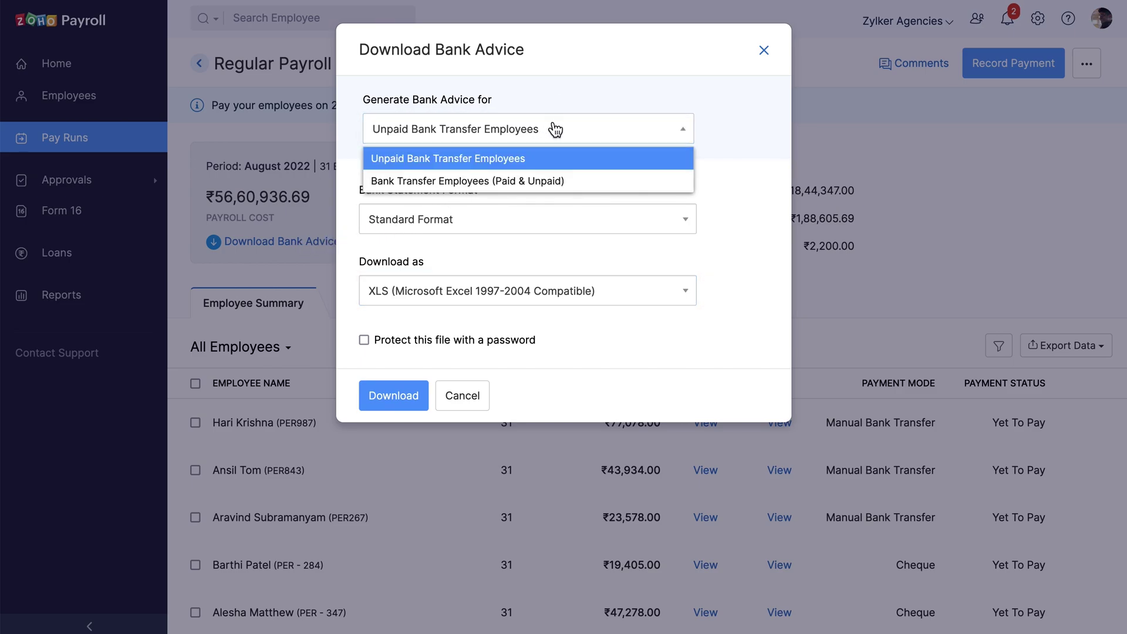
pyautogui.click(539, 159)
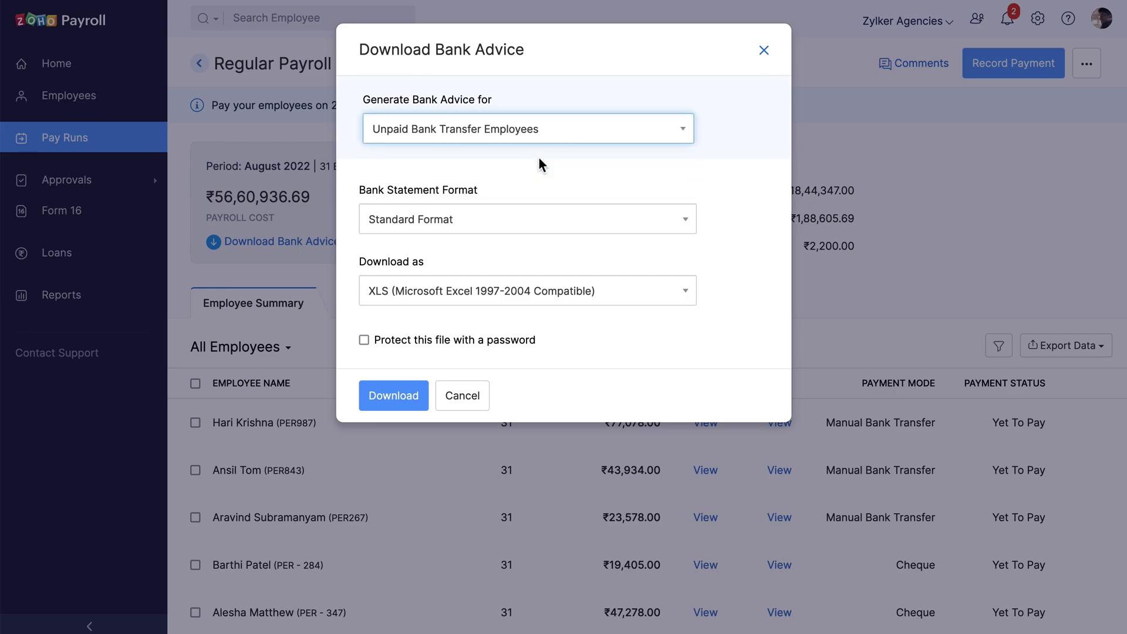
pyautogui.click(536, 220)
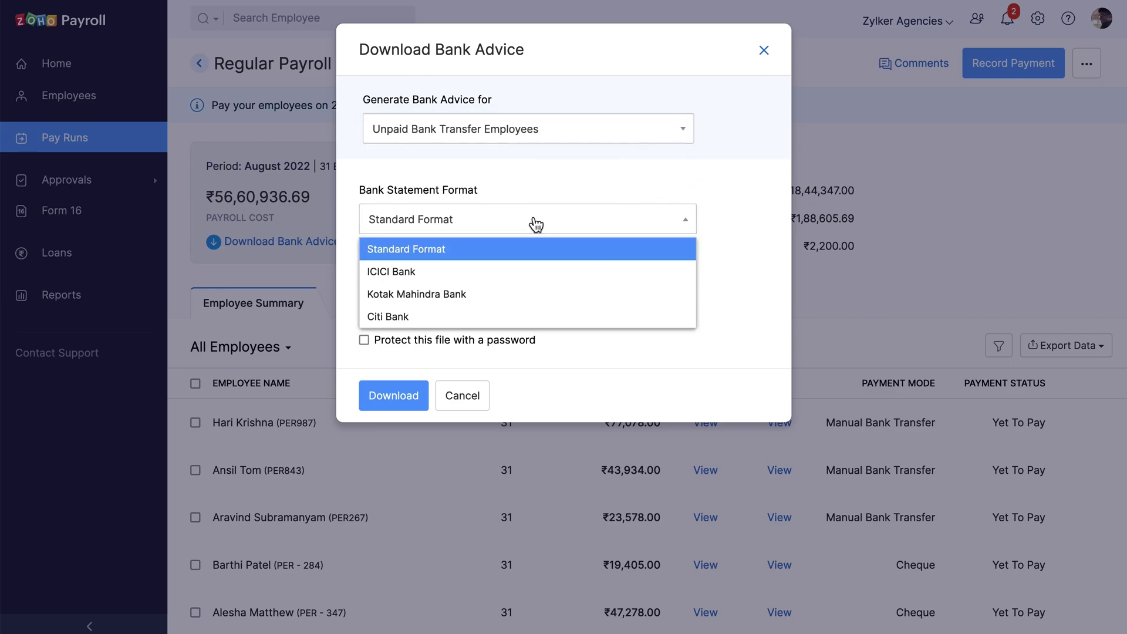
pyautogui.click(496, 250)
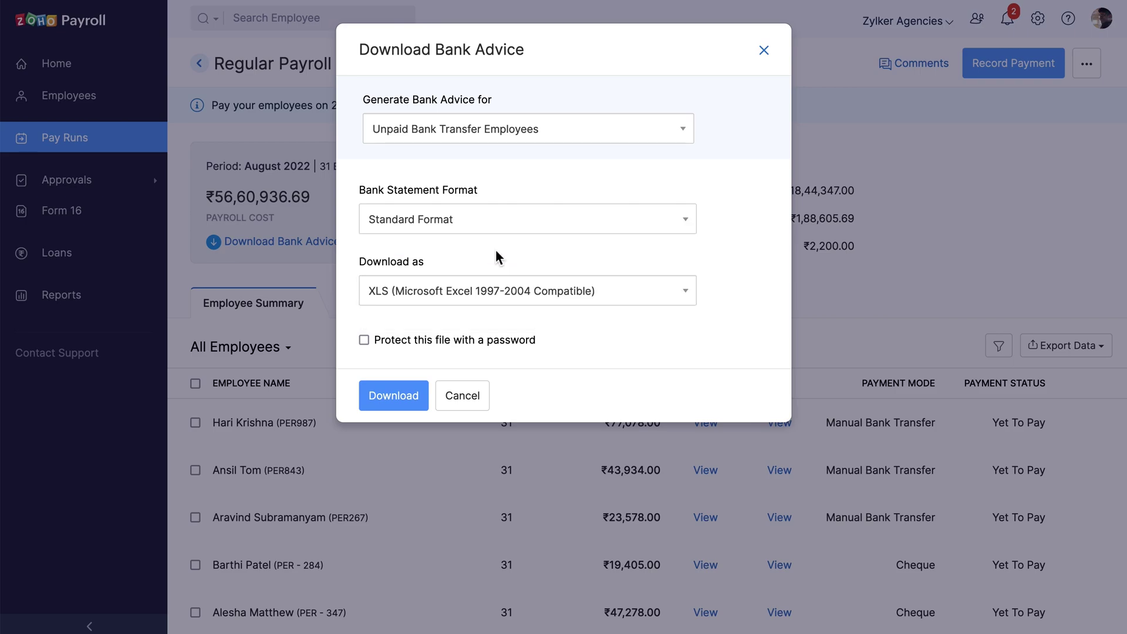
pyautogui.click(545, 297)
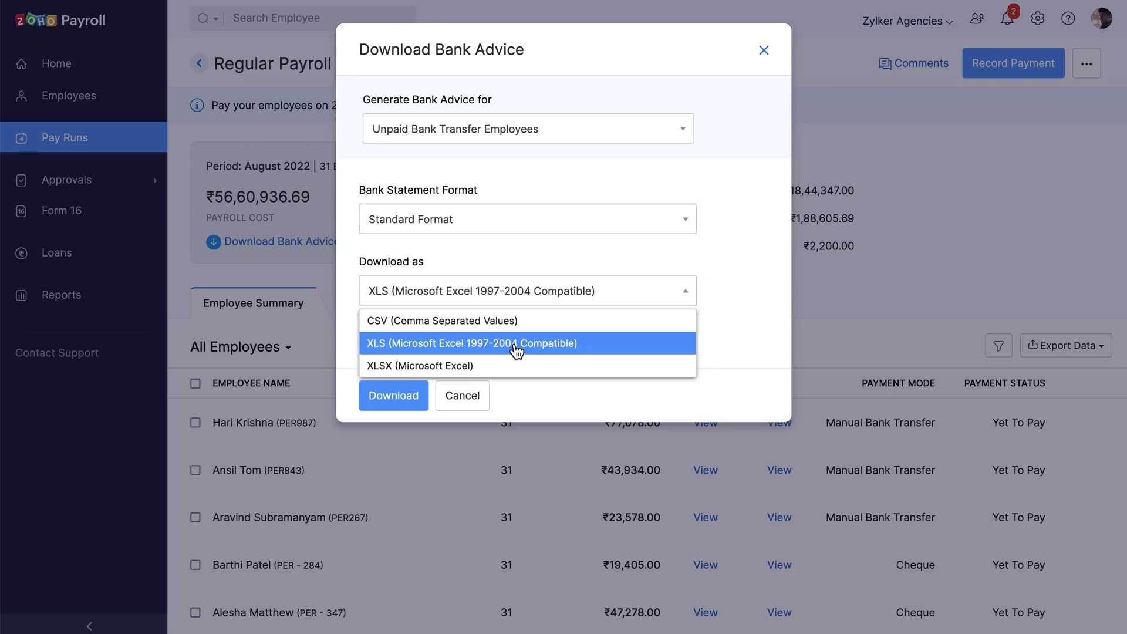
pyautogui.click(523, 320)
pyautogui.click(422, 398)
pyautogui.click(952, 414)
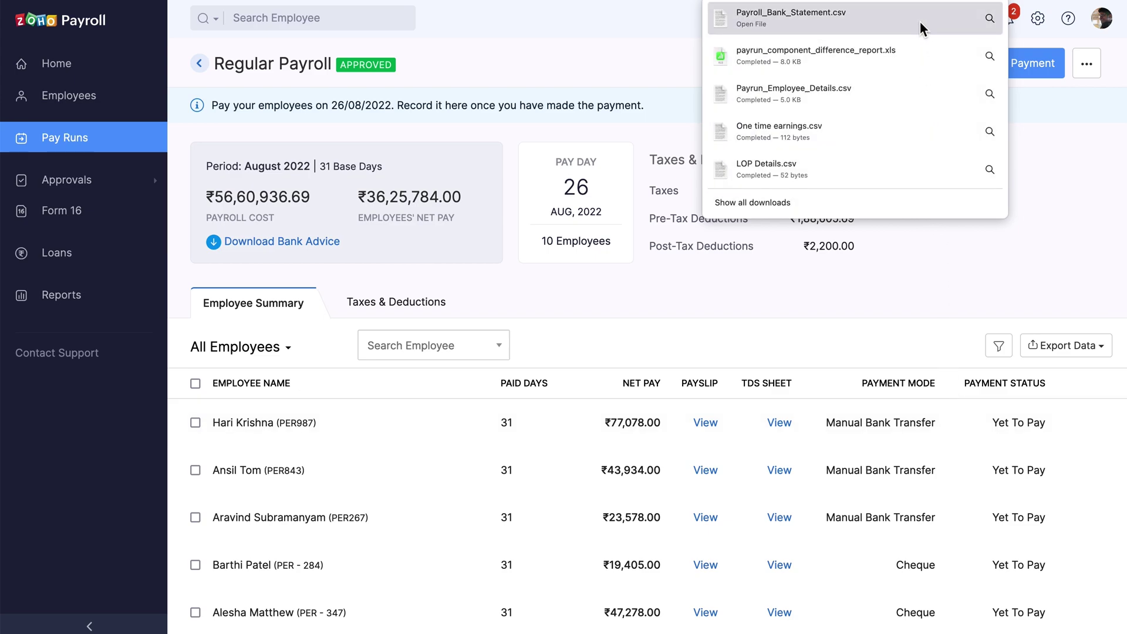
pyautogui.click(920, 182)
pyautogui.click(1012, 73)
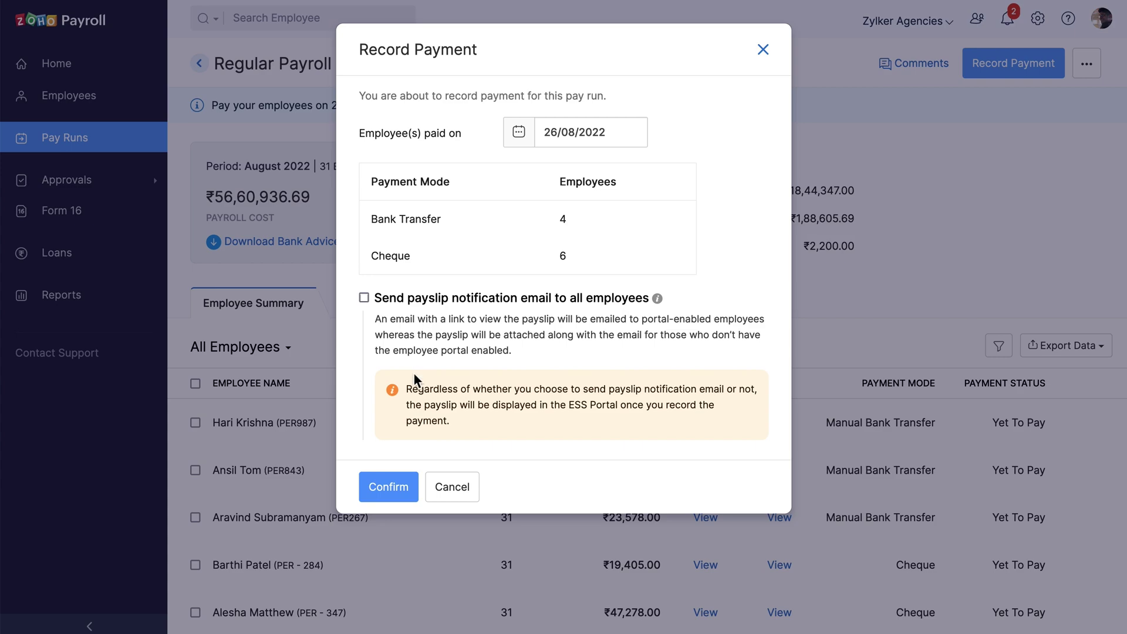
# Confirm the payment record with the paid-on date 26/08/2022.
pyautogui.click(383, 492)
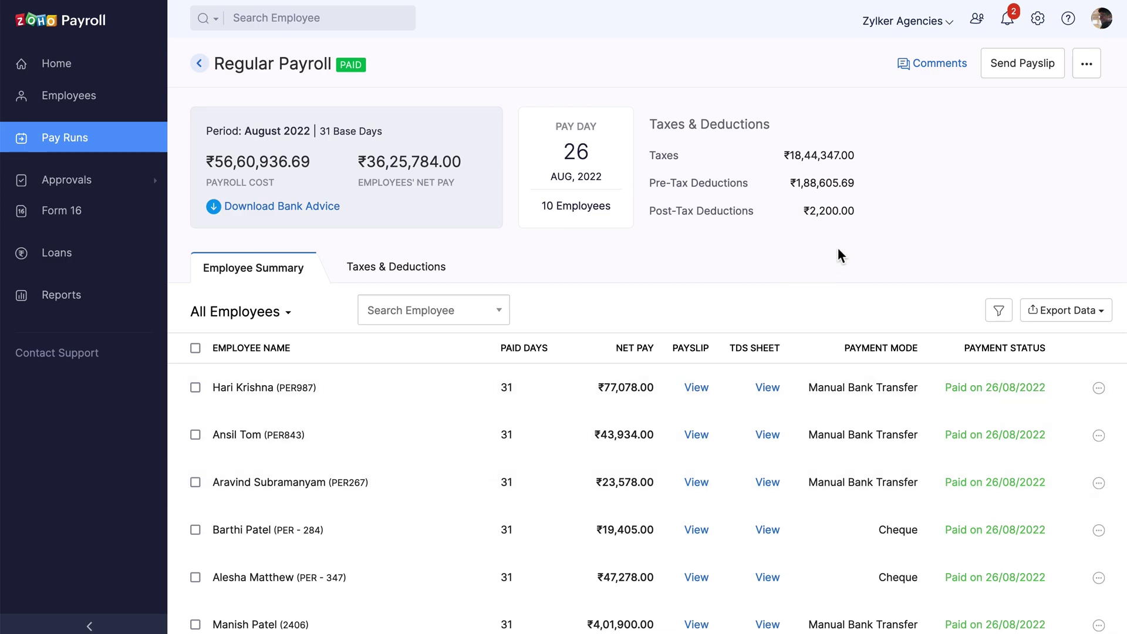
# Email the August 2022 payslips to all 10 employees, then check the more-actions menu.
pyautogui.click(1024, 65)
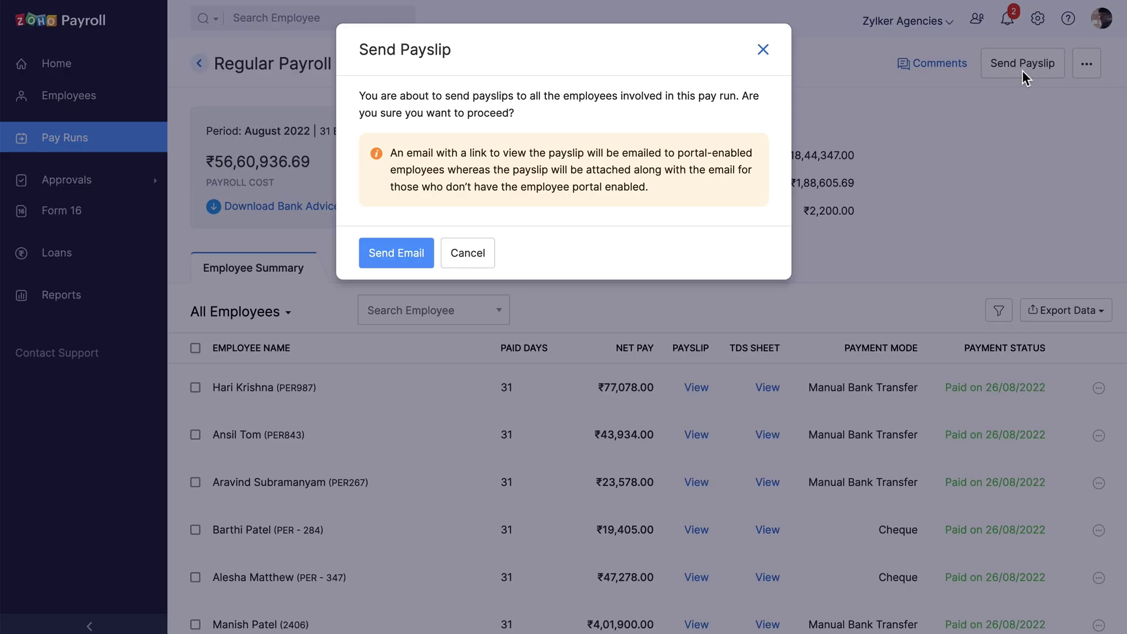
pyautogui.click(1023, 69)
pyautogui.click(1092, 74)
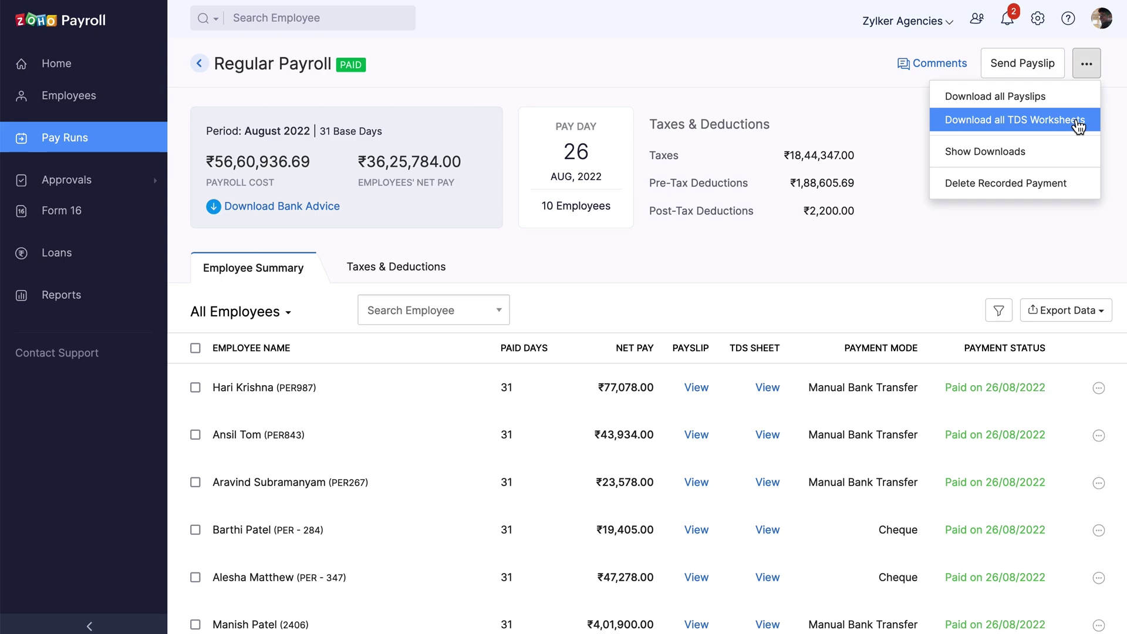
pyautogui.click(1092, 74)
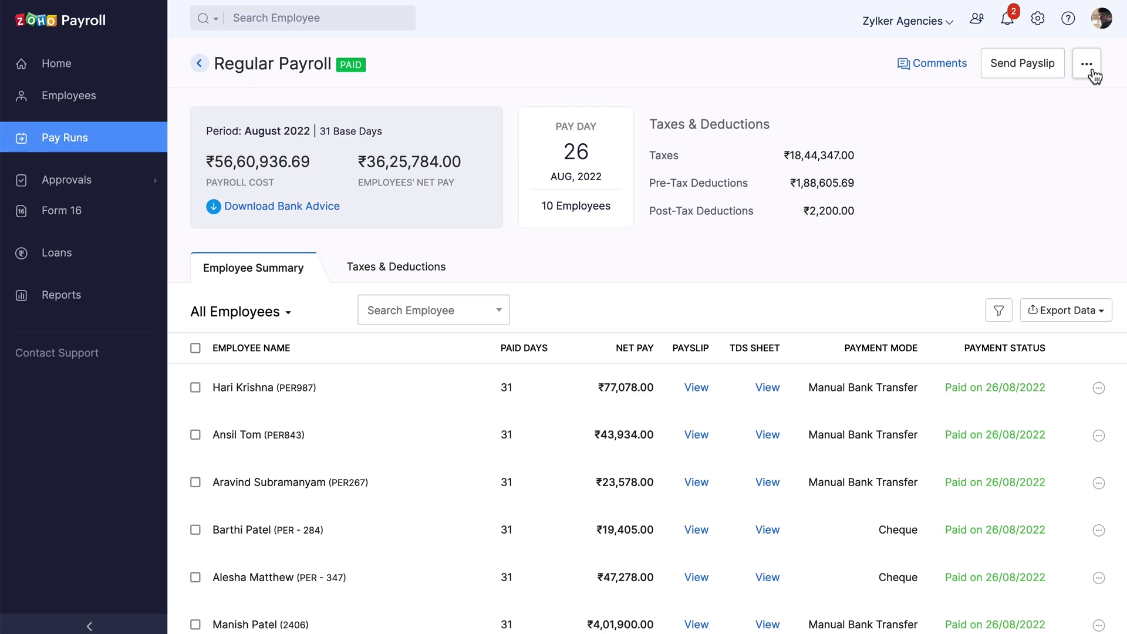